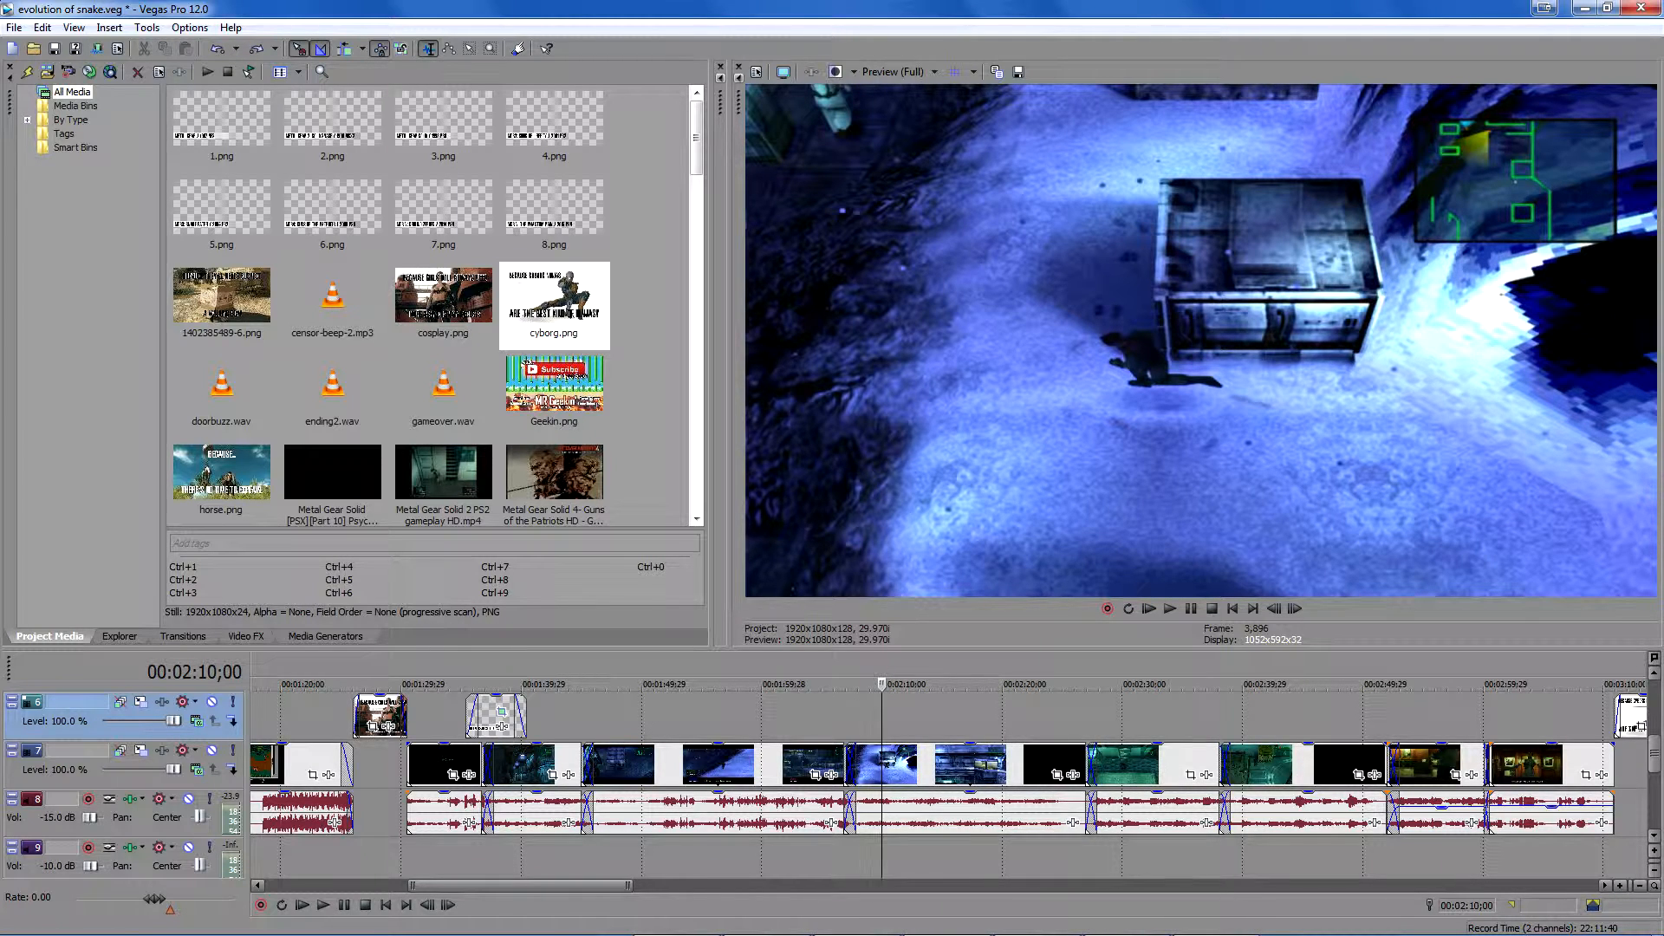
Examine the project's video and audio tracks across the whole timeline, ending at the snow gameplay clip around 00:02:13;06.
left_click(856, 684)
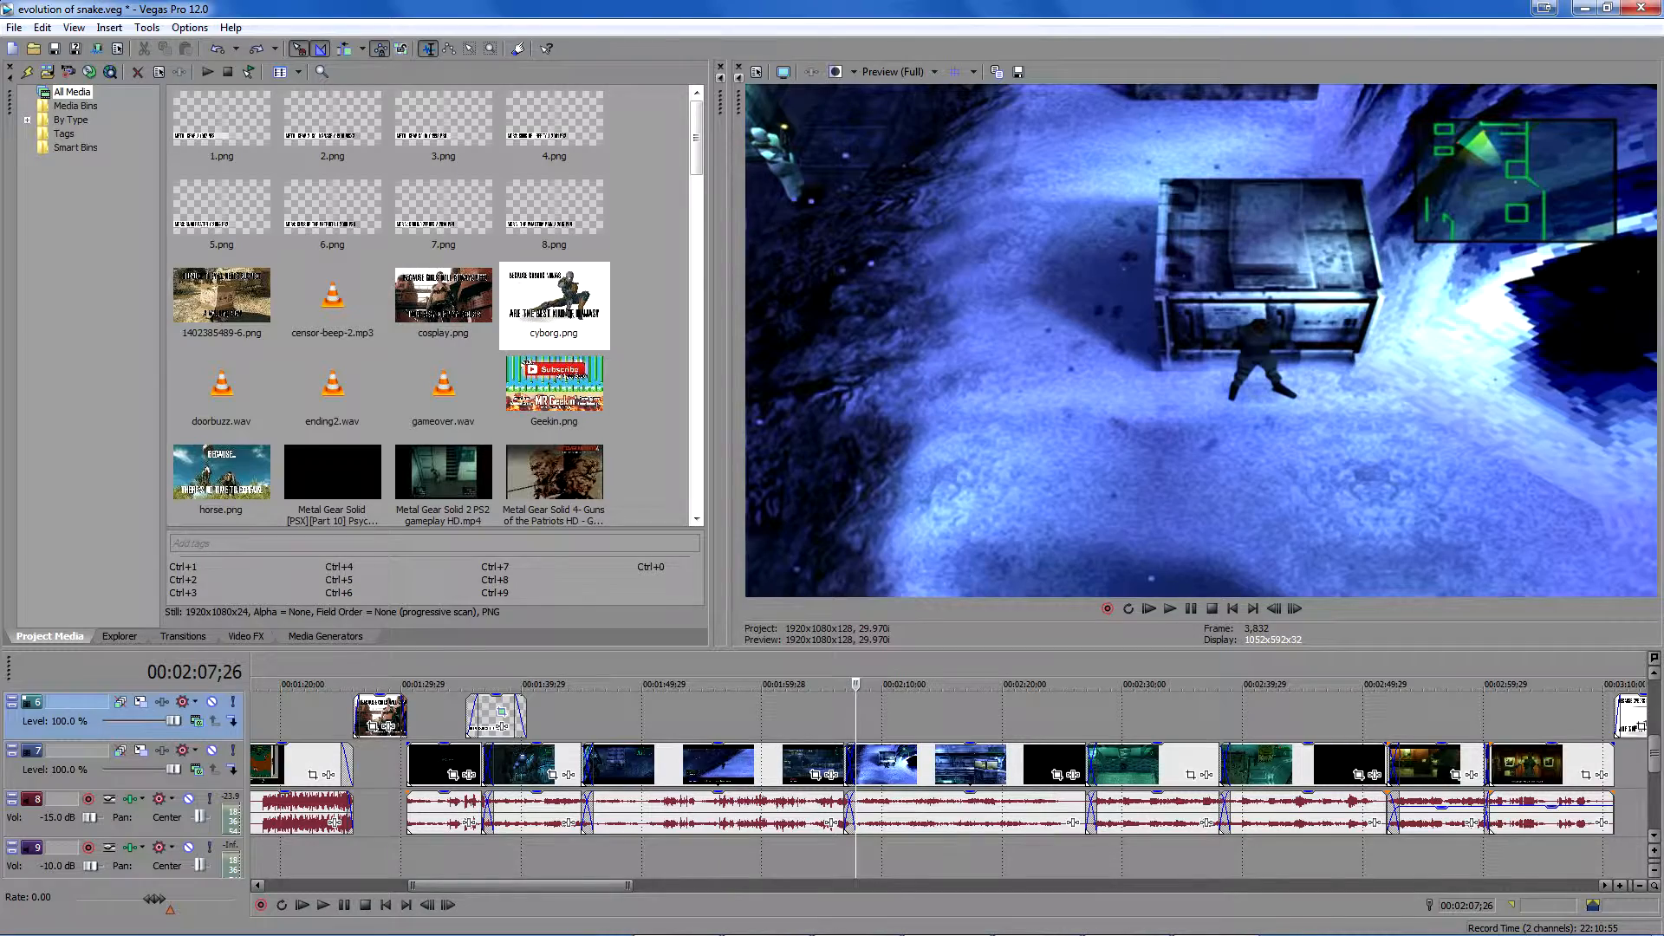
scroll(855, 763, "down", 5)
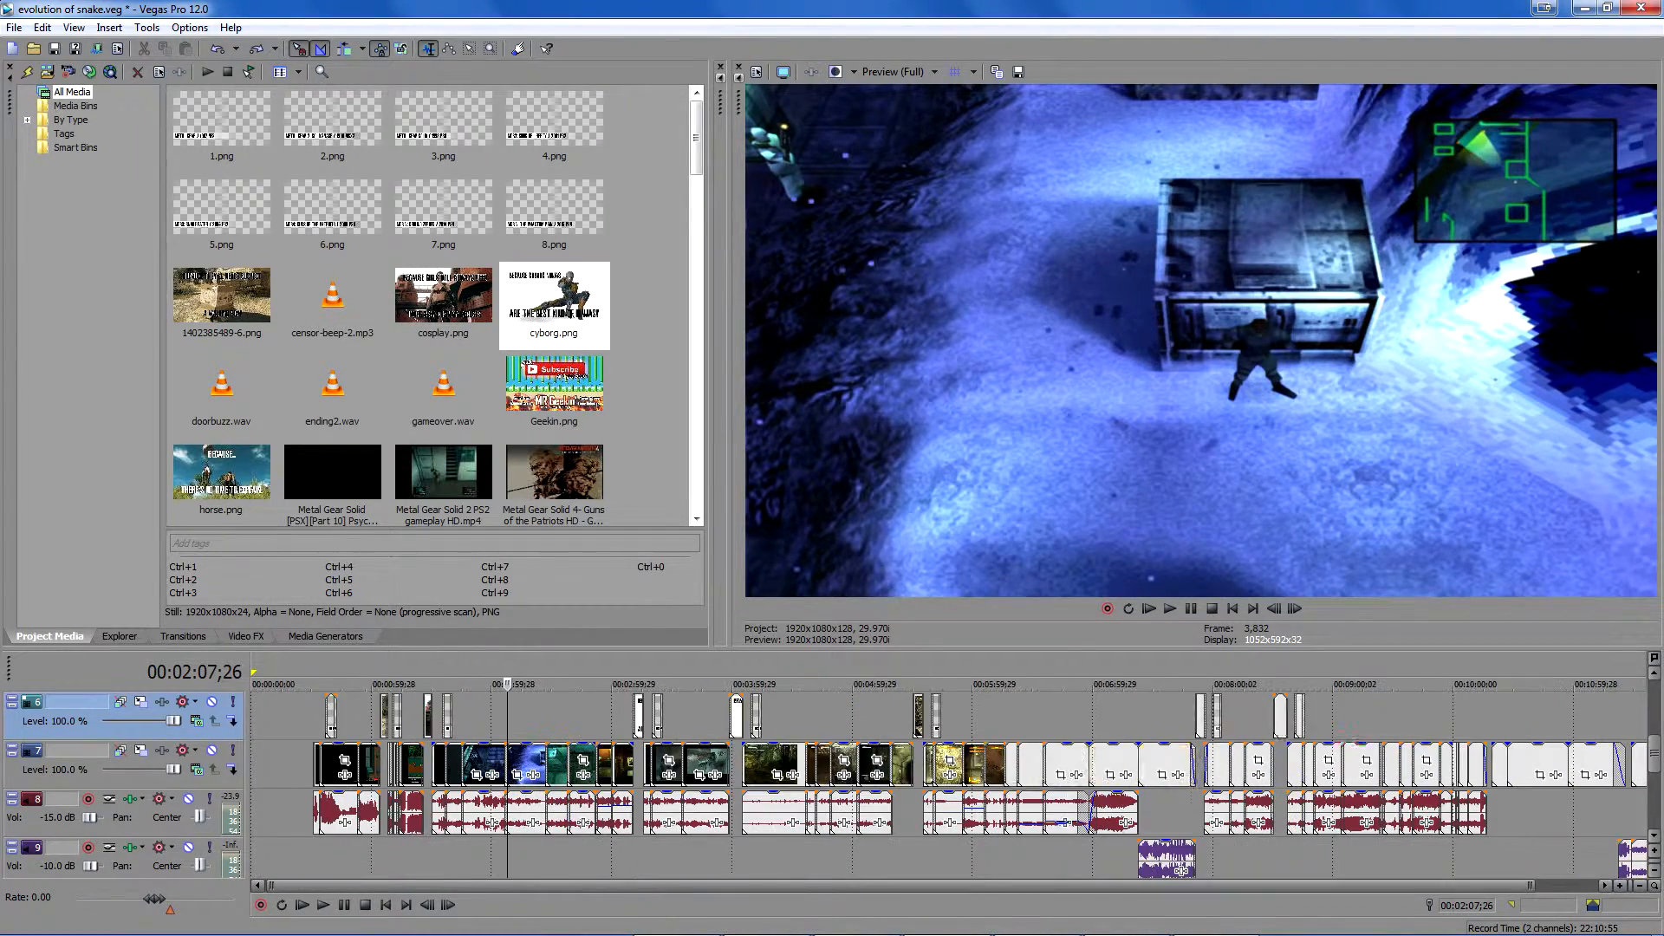
scroll(953, 785, "down", 3)
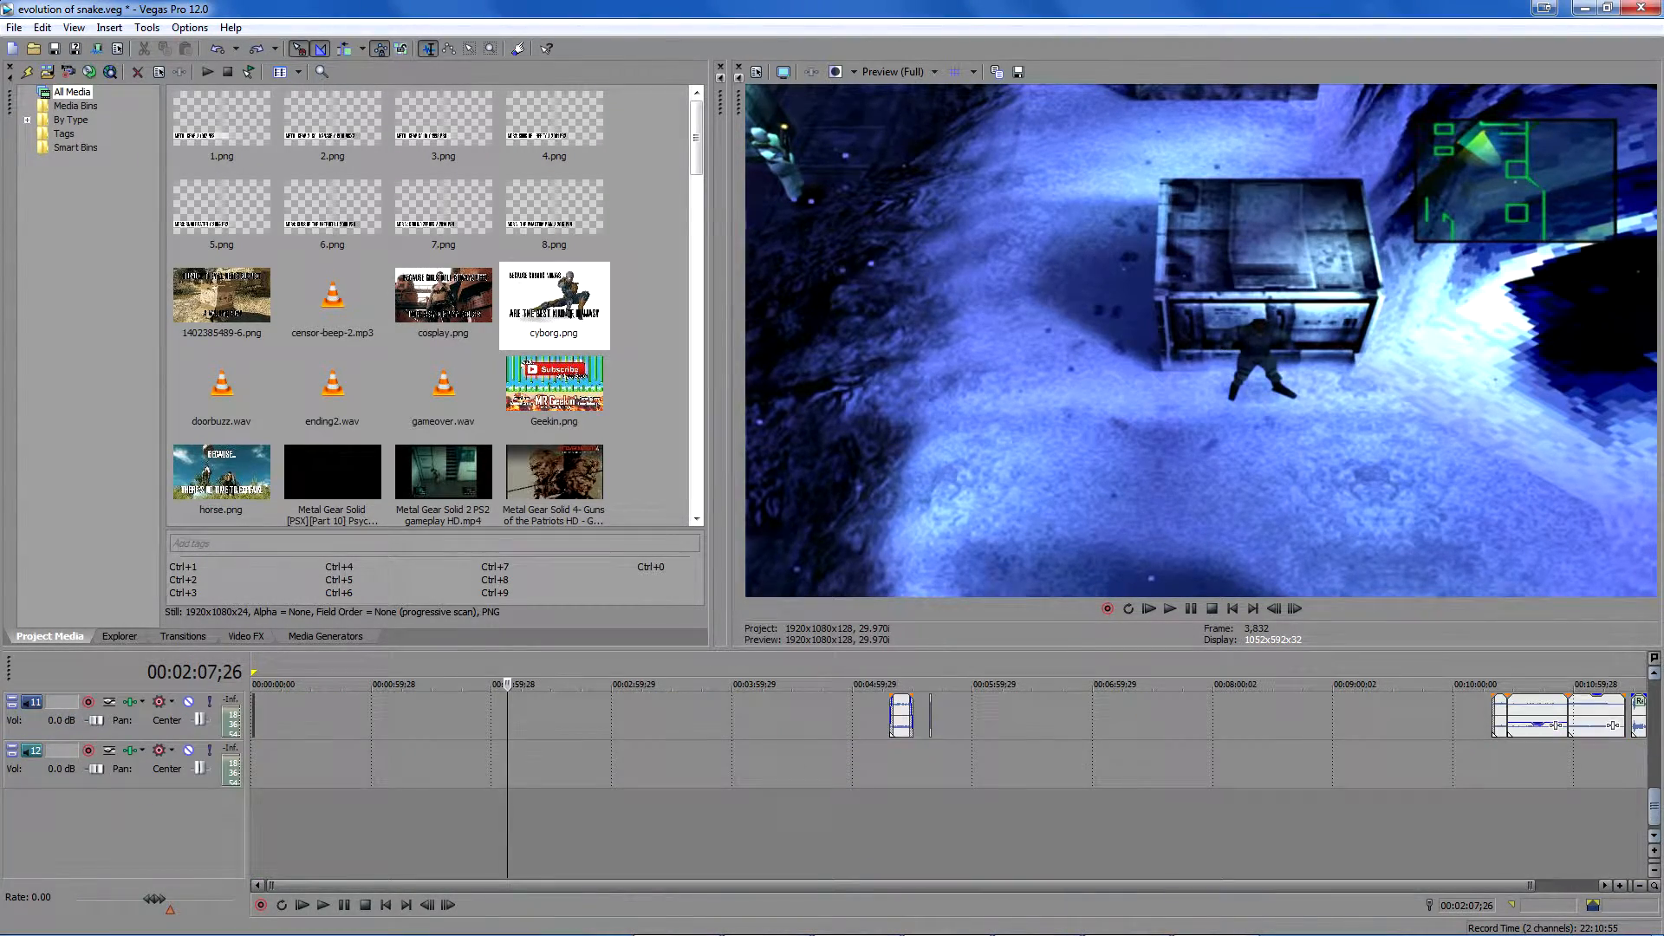
scroll(954, 784, "up", 7)
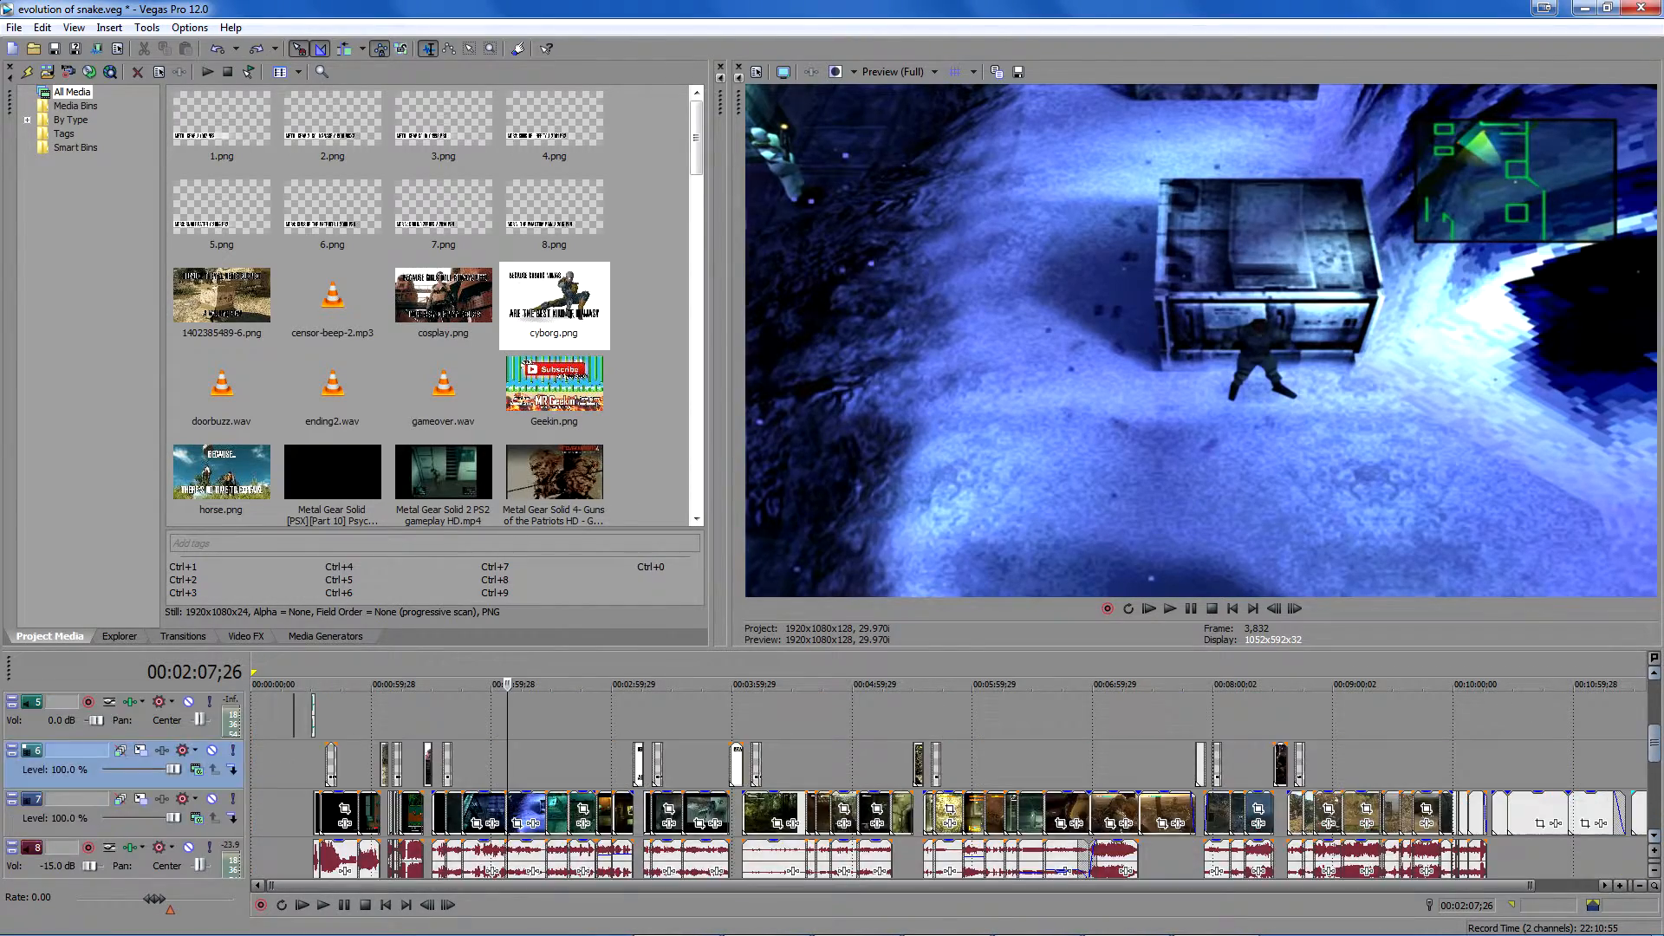
scroll(954, 785, "down", 4)
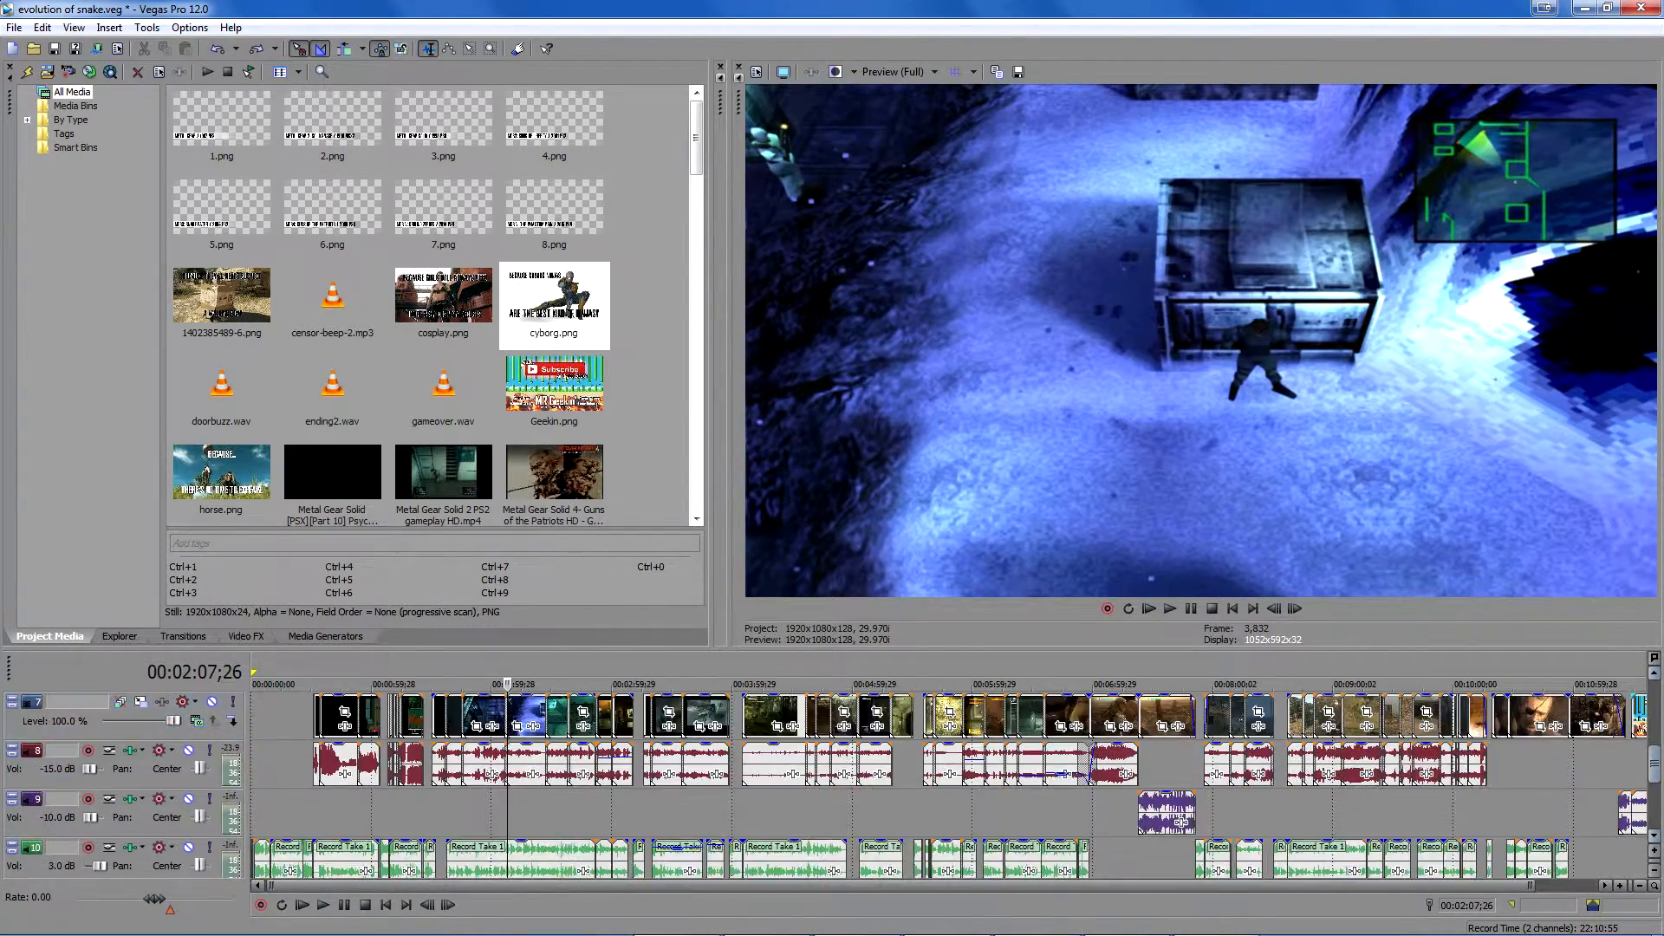
scroll(954, 784, "down", 3)
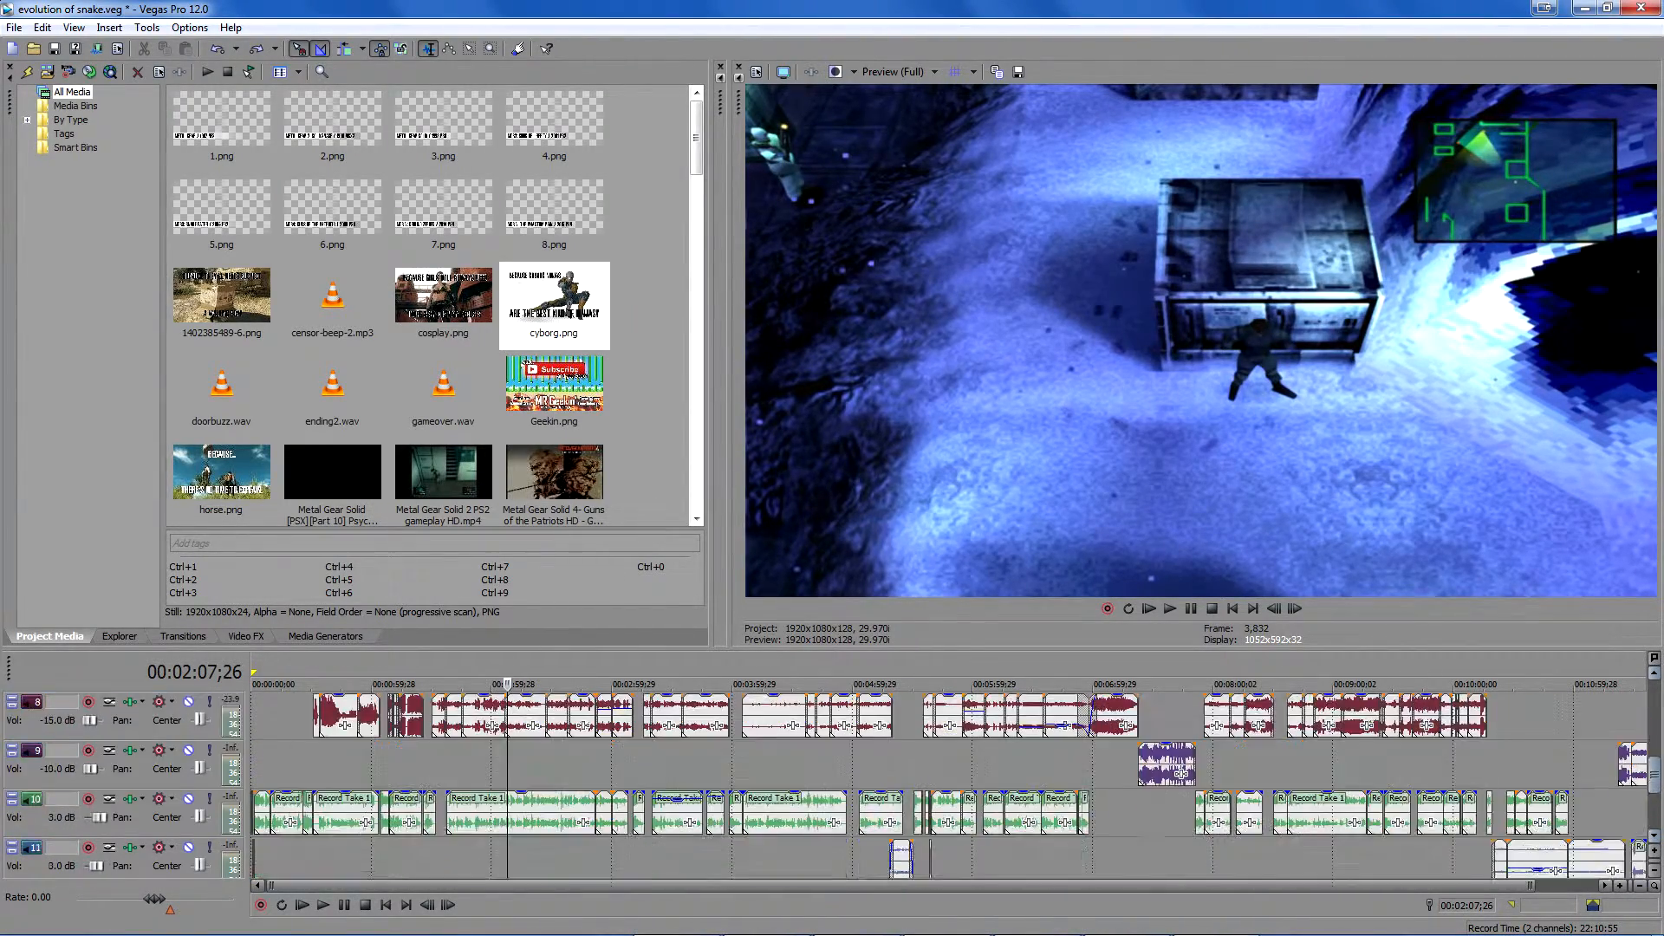
scroll(954, 785, "up", 4)
scroll(954, 785, "up", 10)
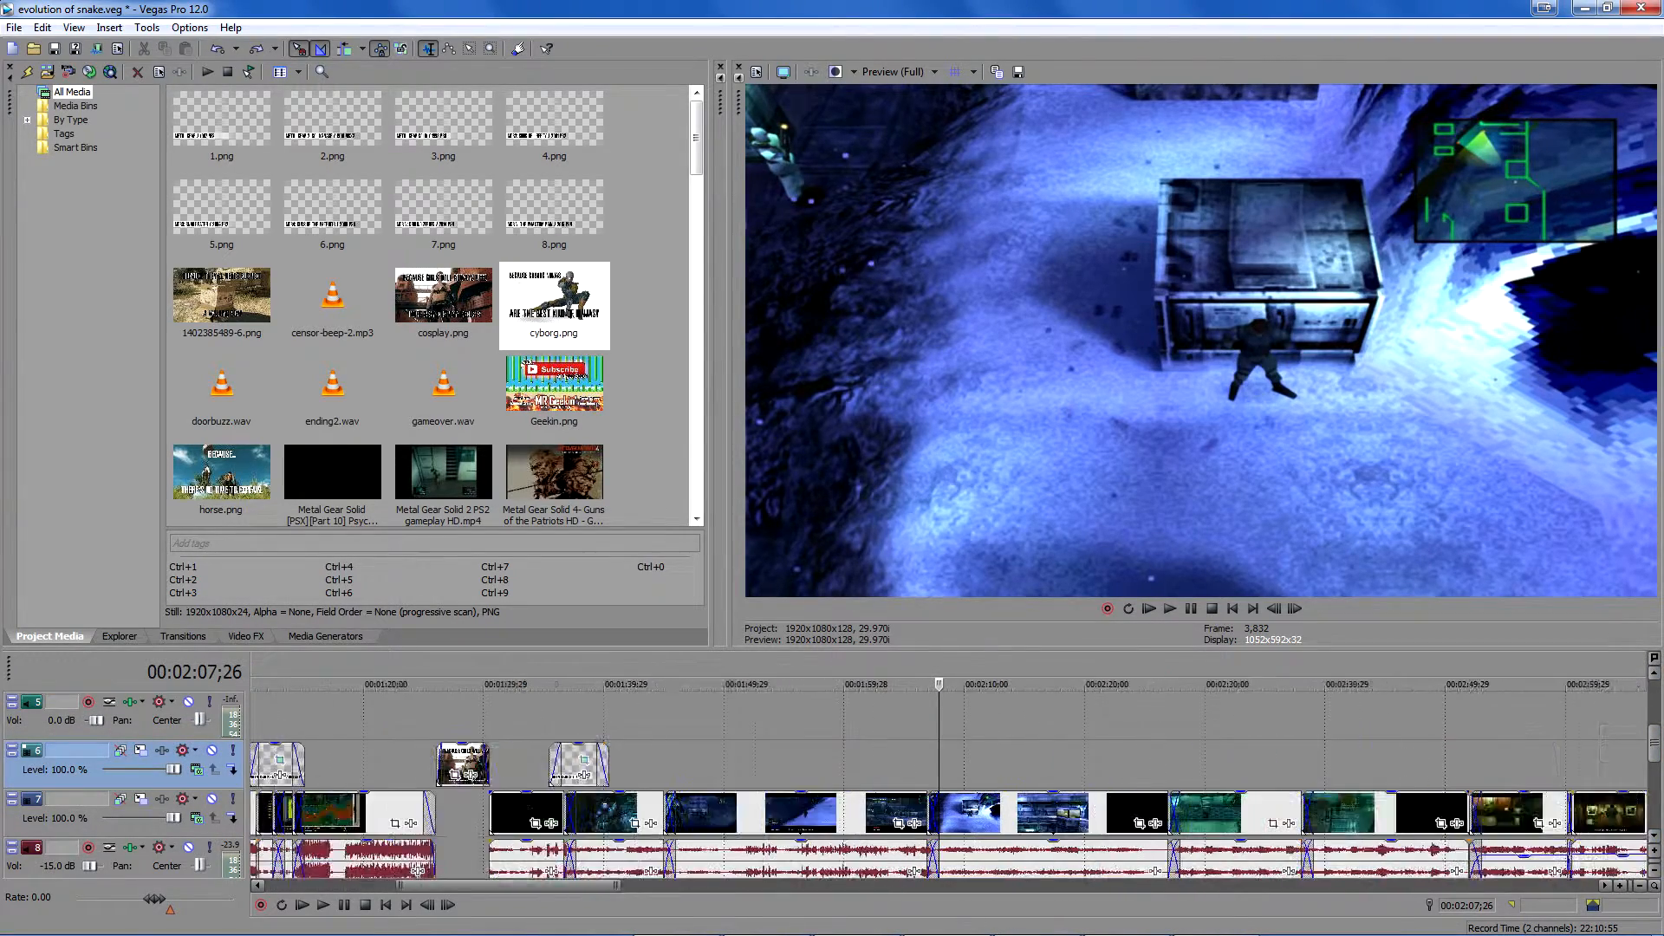
left_click_drag(508, 886, 525, 886)
left_click(806, 763)
scroll(806, 763, "down", 1)
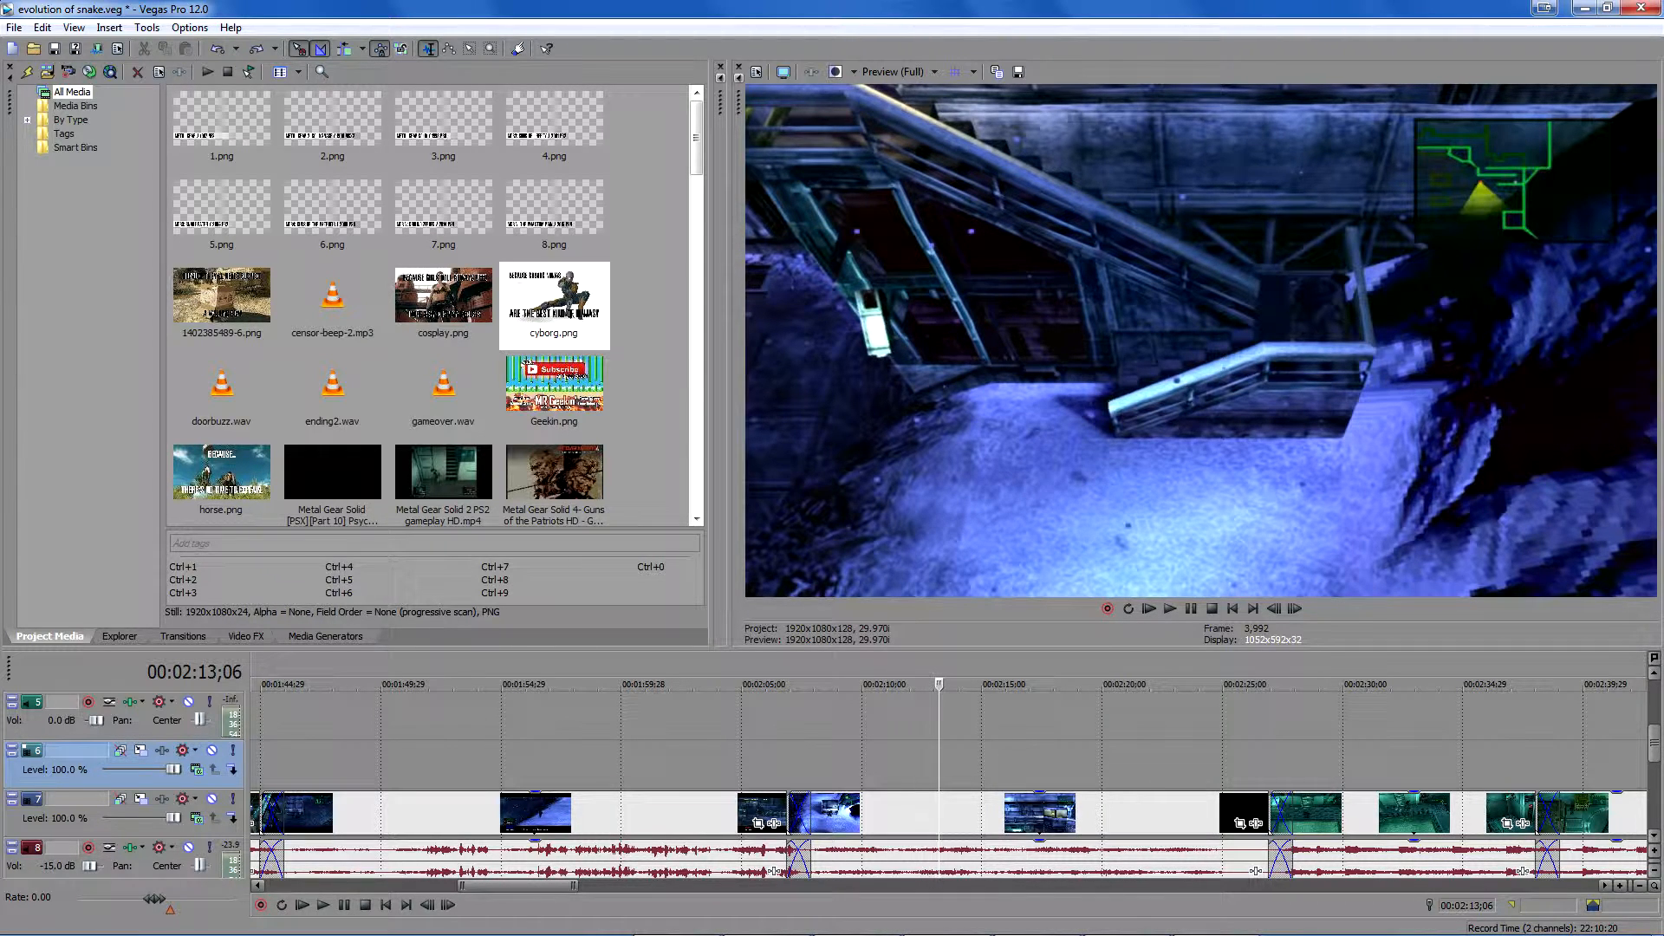
scroll(954, 786, "down", 1)
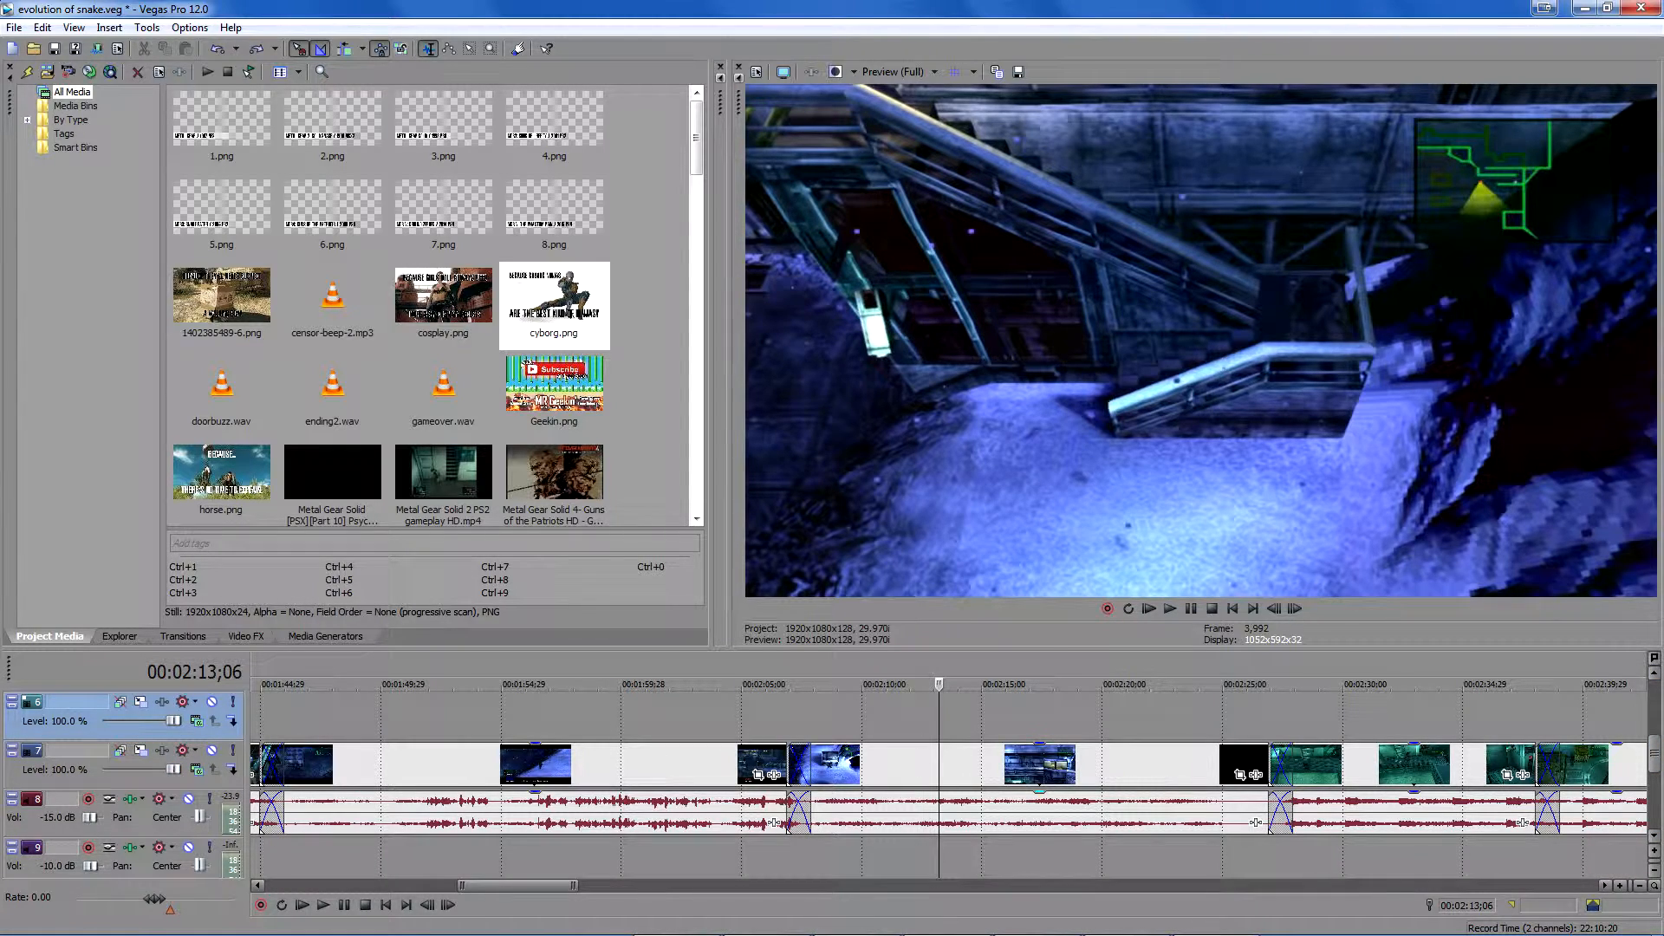
left_click(14, 27)
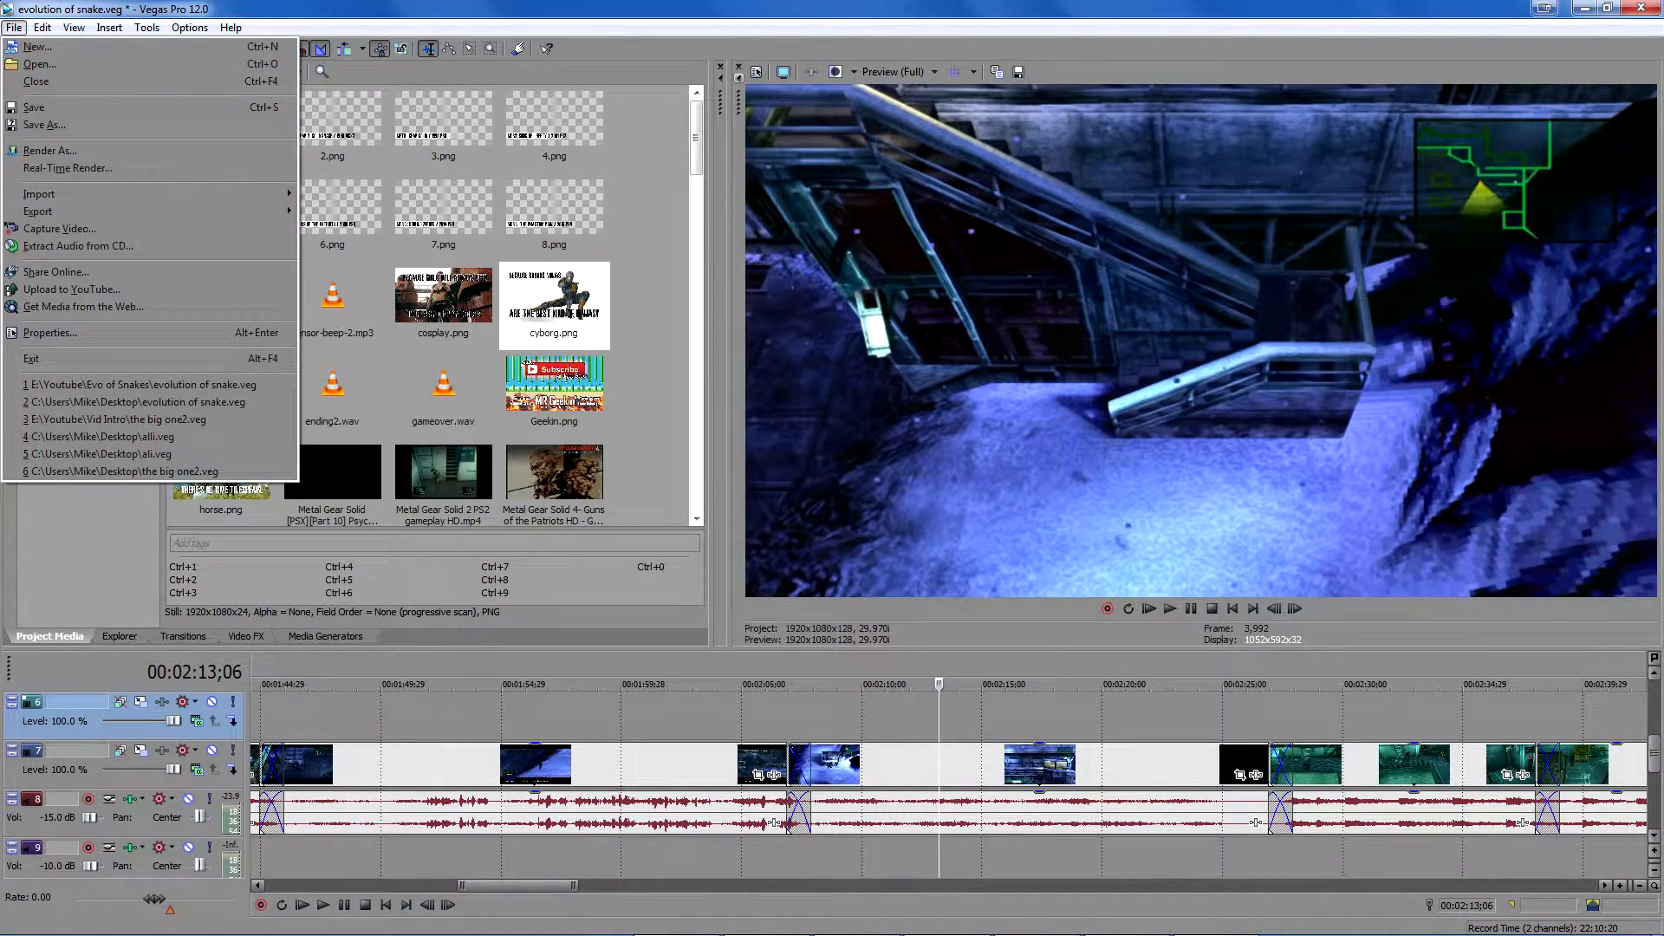
mouse_move(86, 194)
left_click(335, 194)
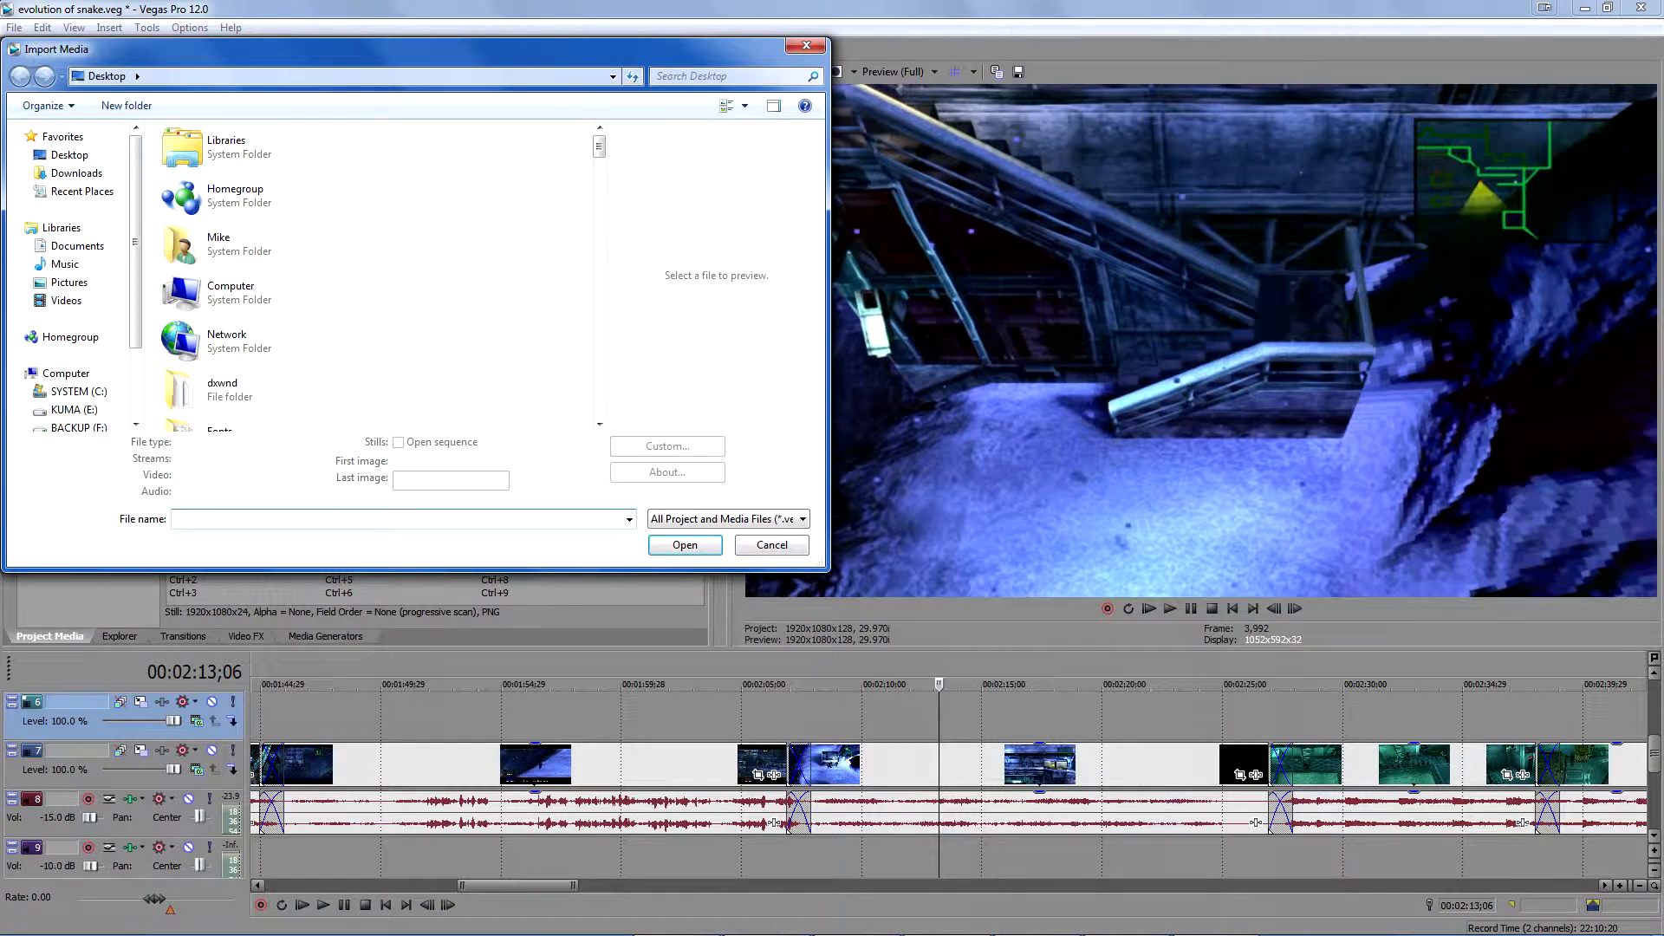
key("Escape")
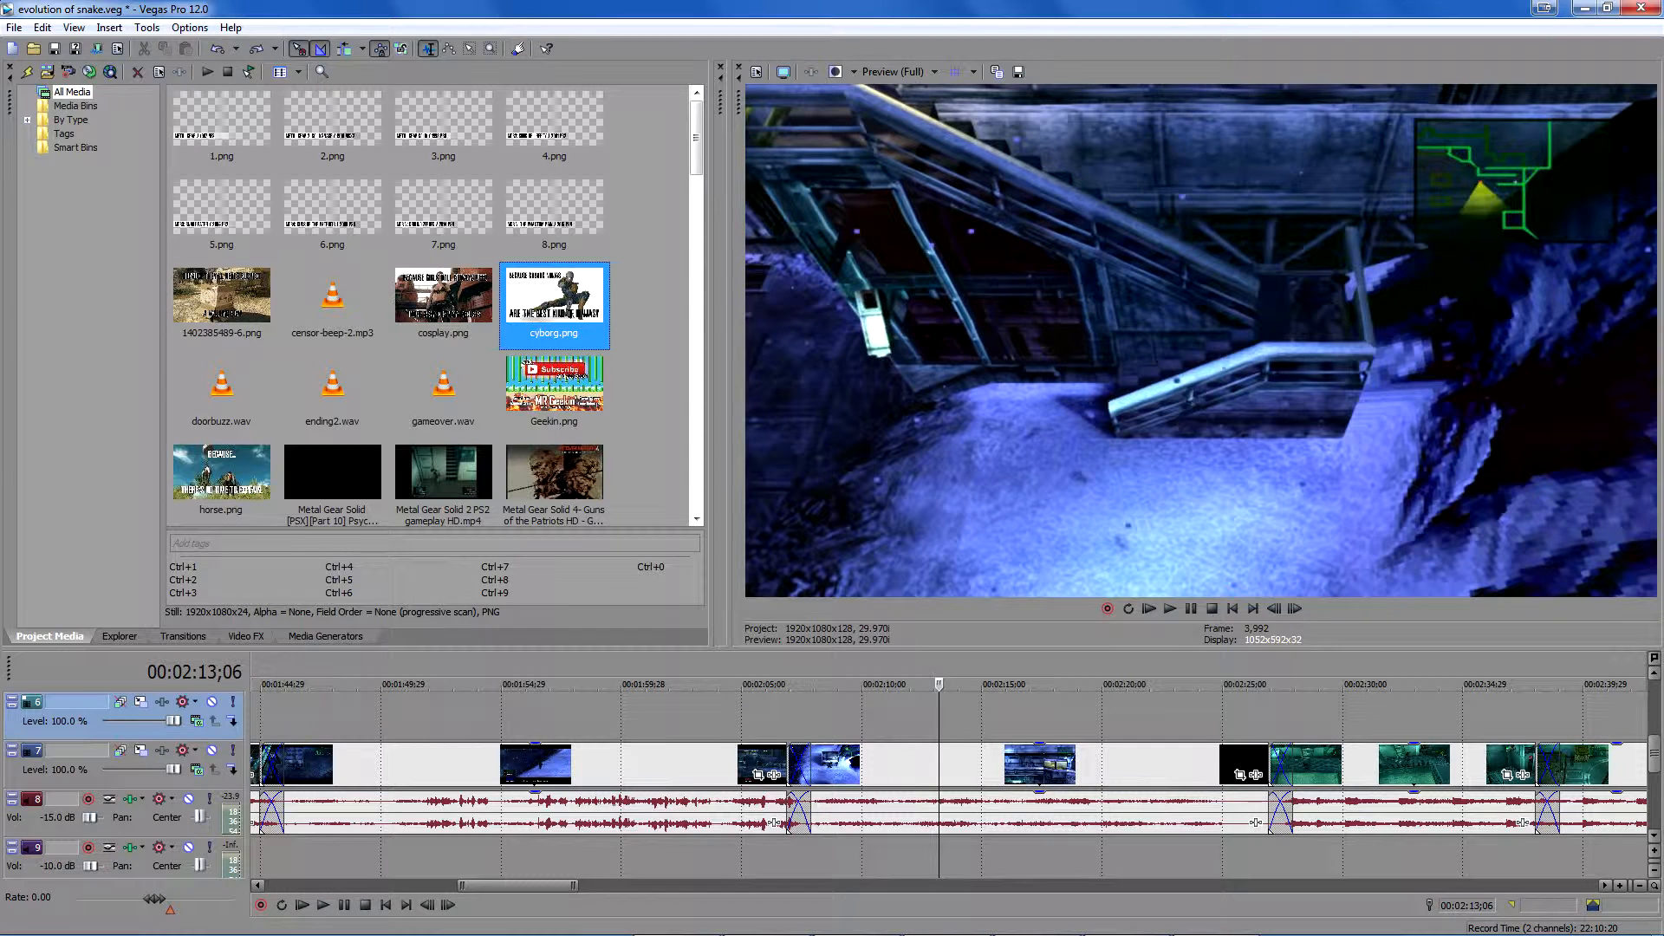
right_click(91, 728)
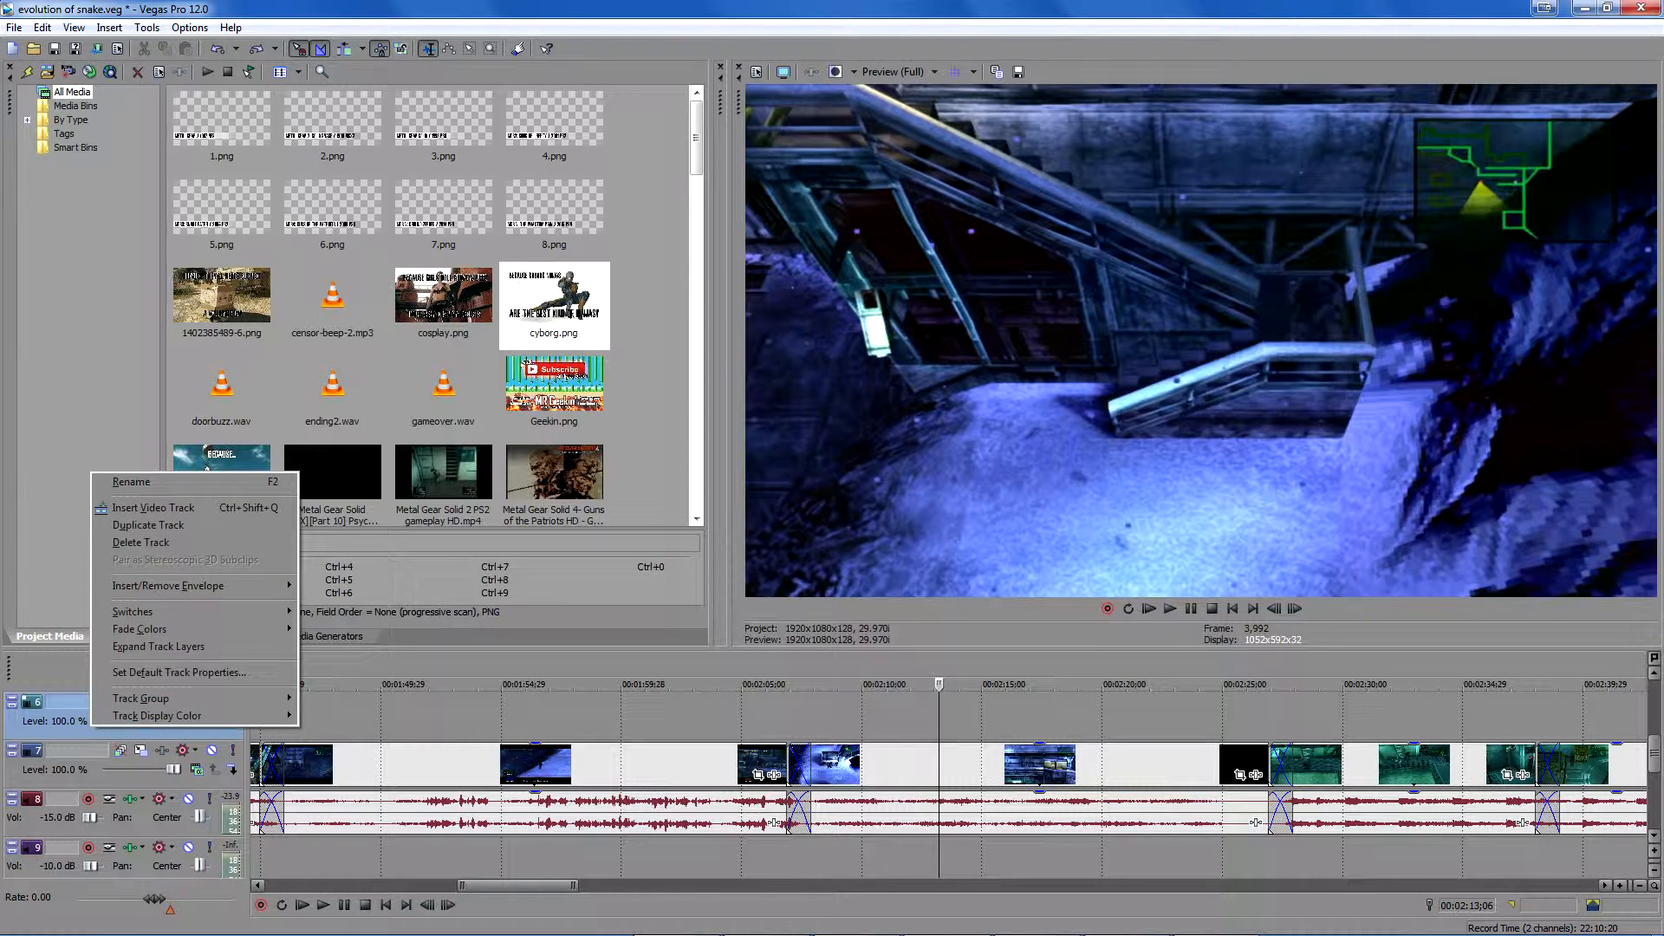
key("Escape")
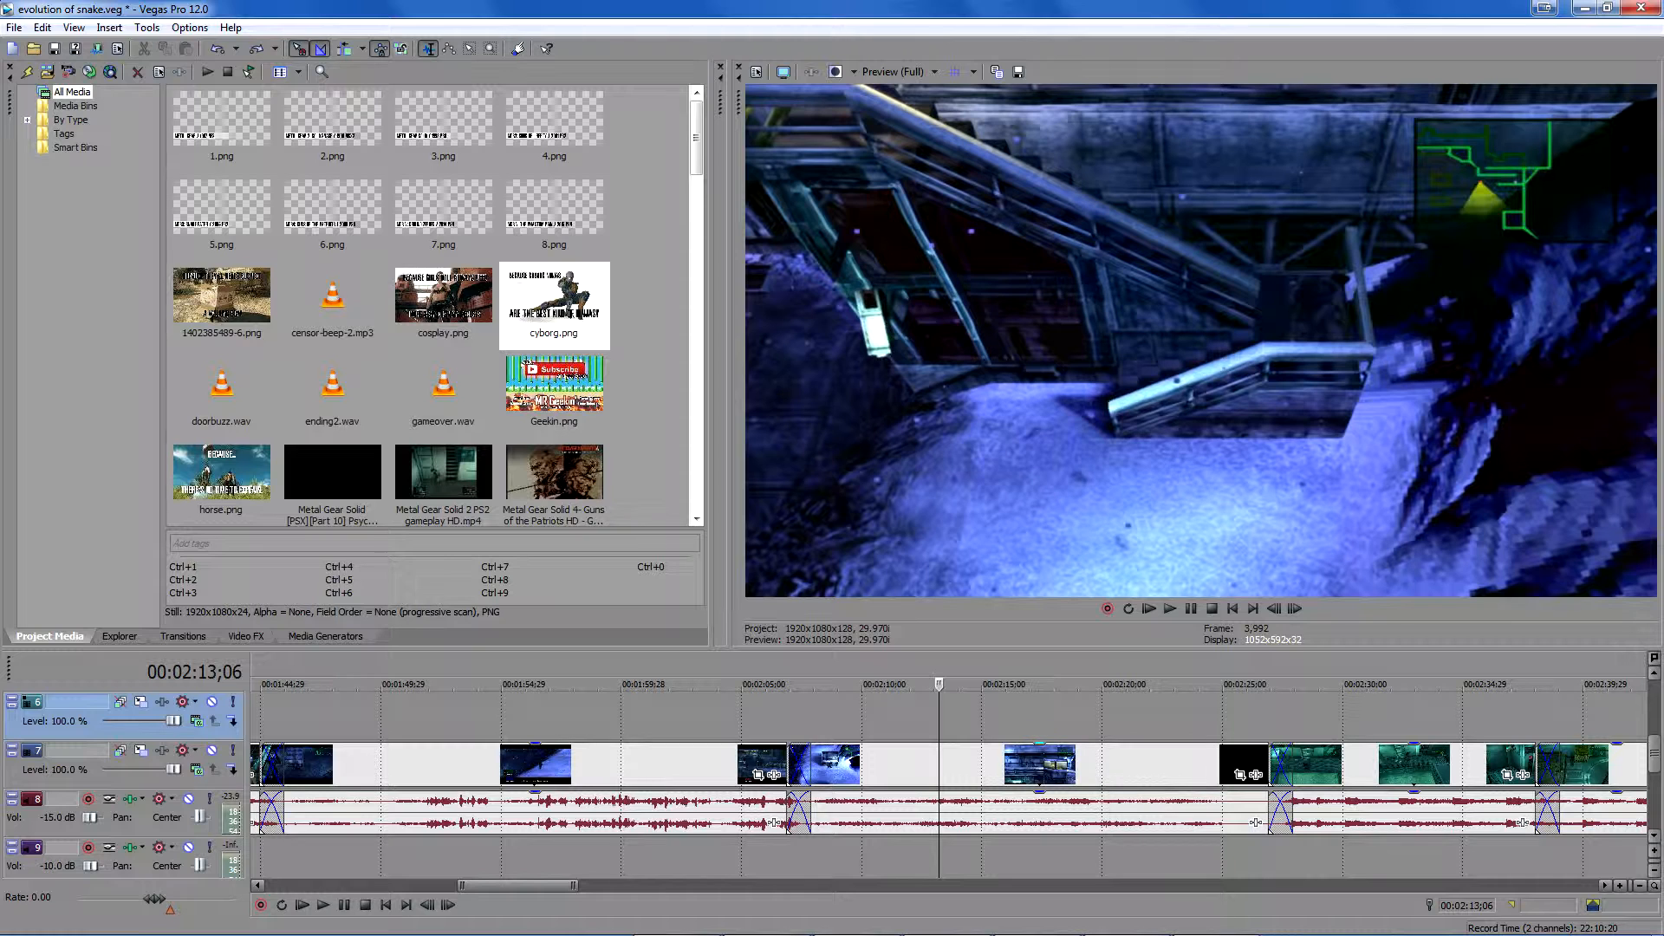
Split the snow gameplay clip on video track 7 at 00:02:10;14 and again at 00:02:22;13.
left_click(873, 763)
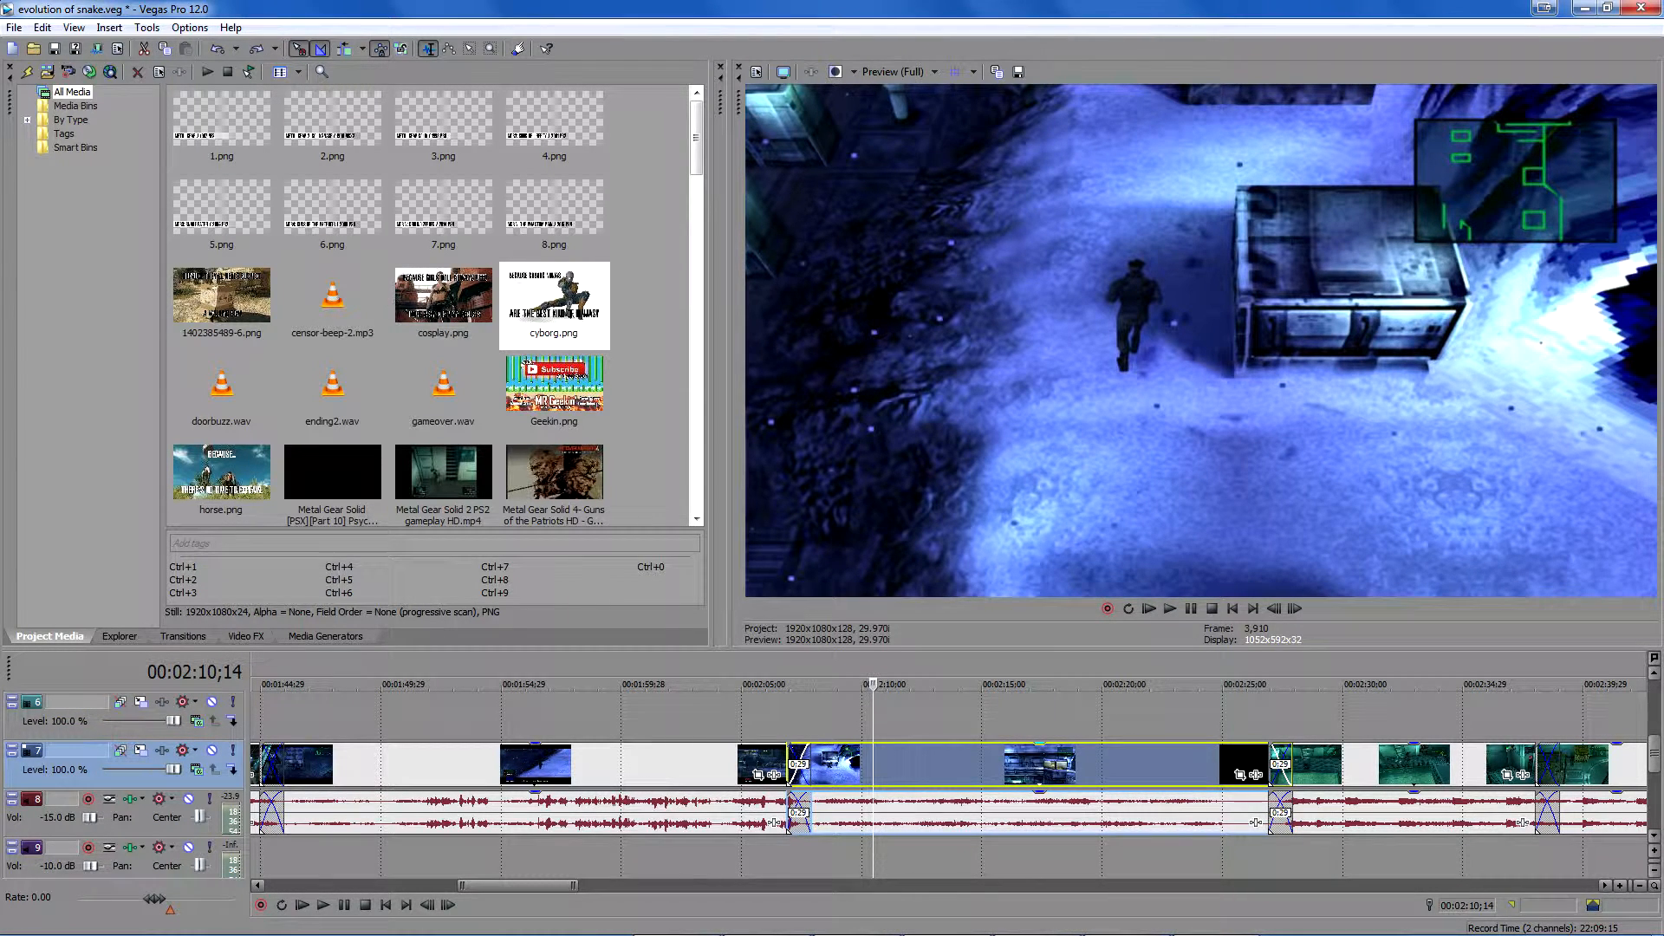
key("s")
left_click(1161, 764)
key("s")
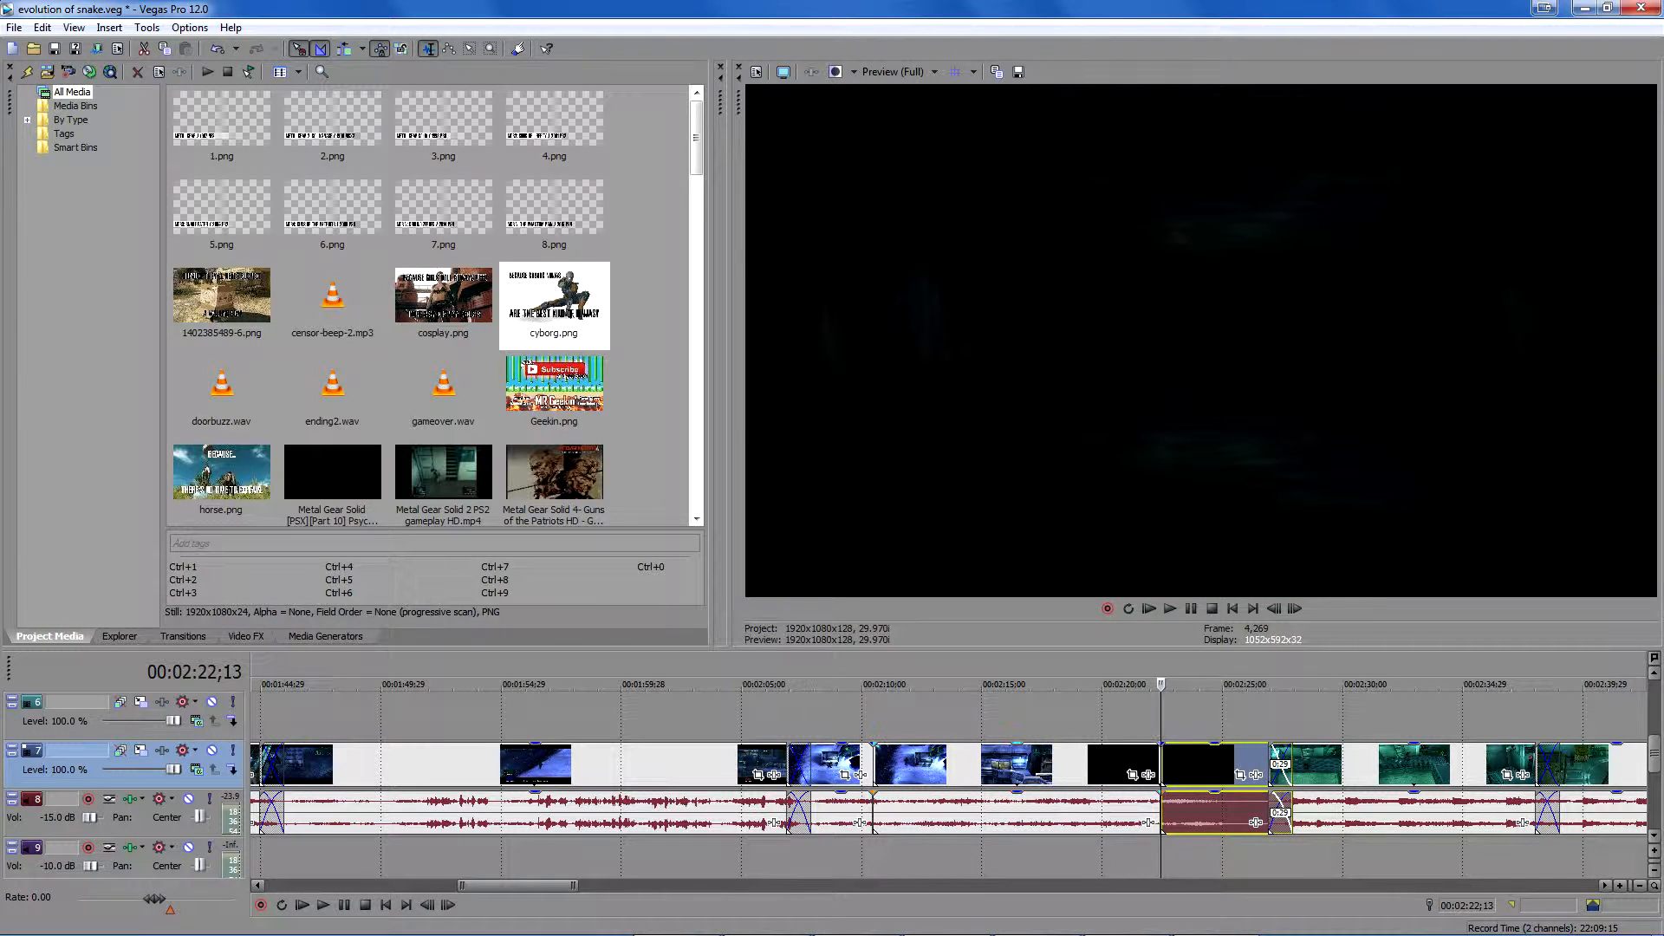
Delete the middle segment between the two split points, together with its audio.
left_click(870, 764)
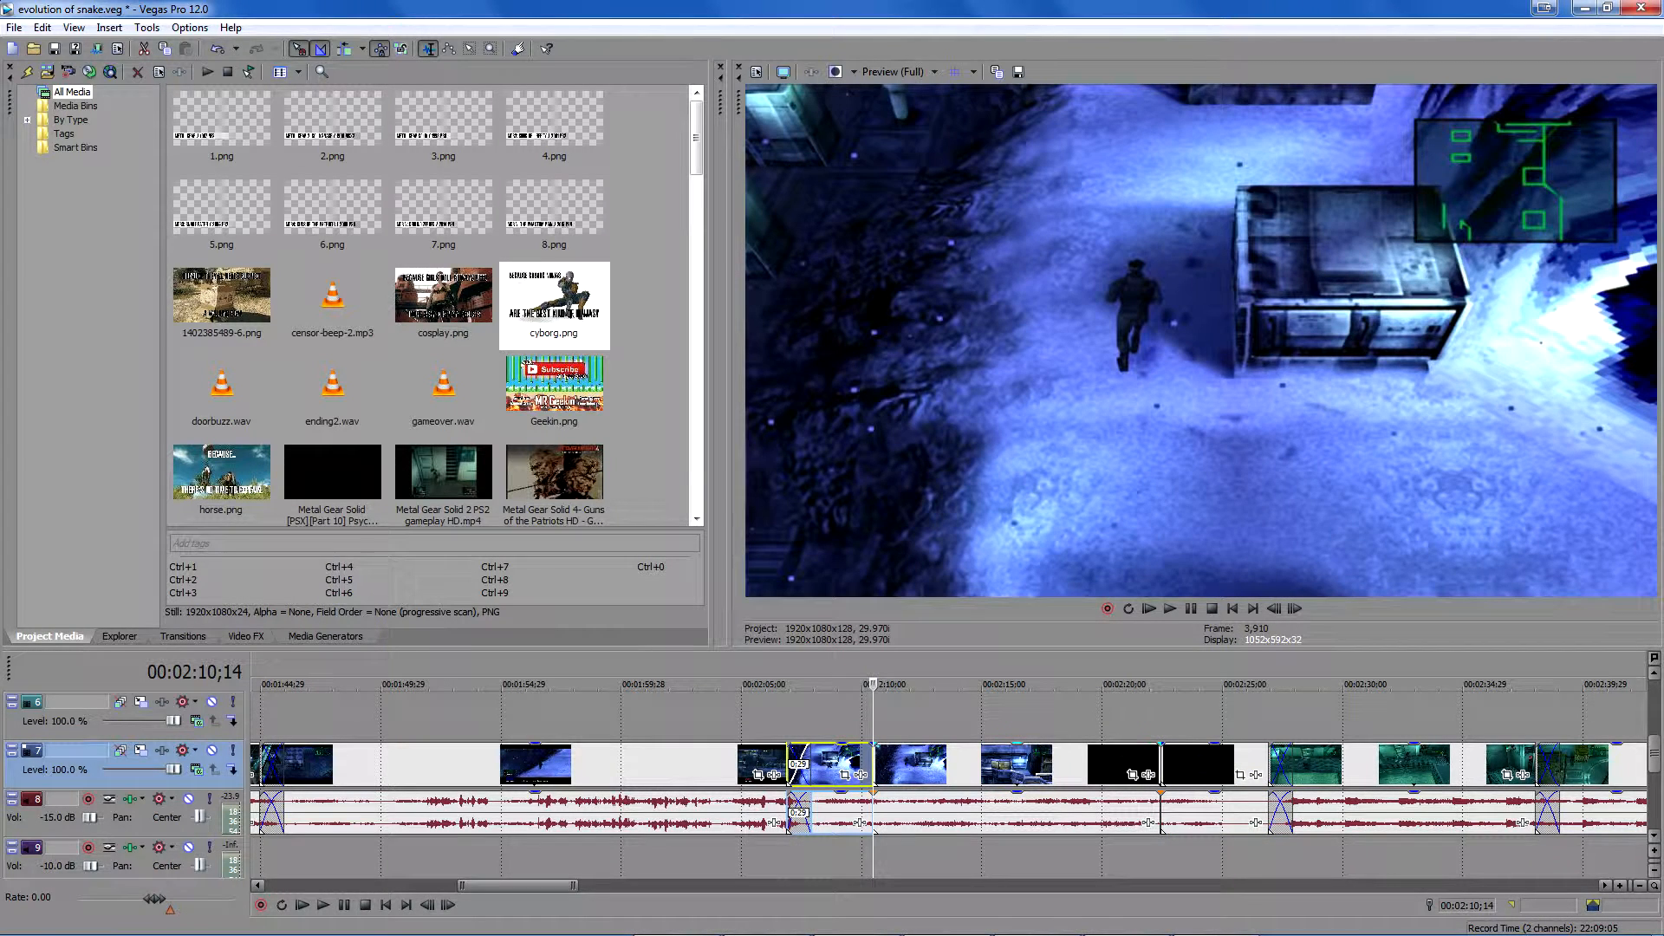
right_click(872, 764)
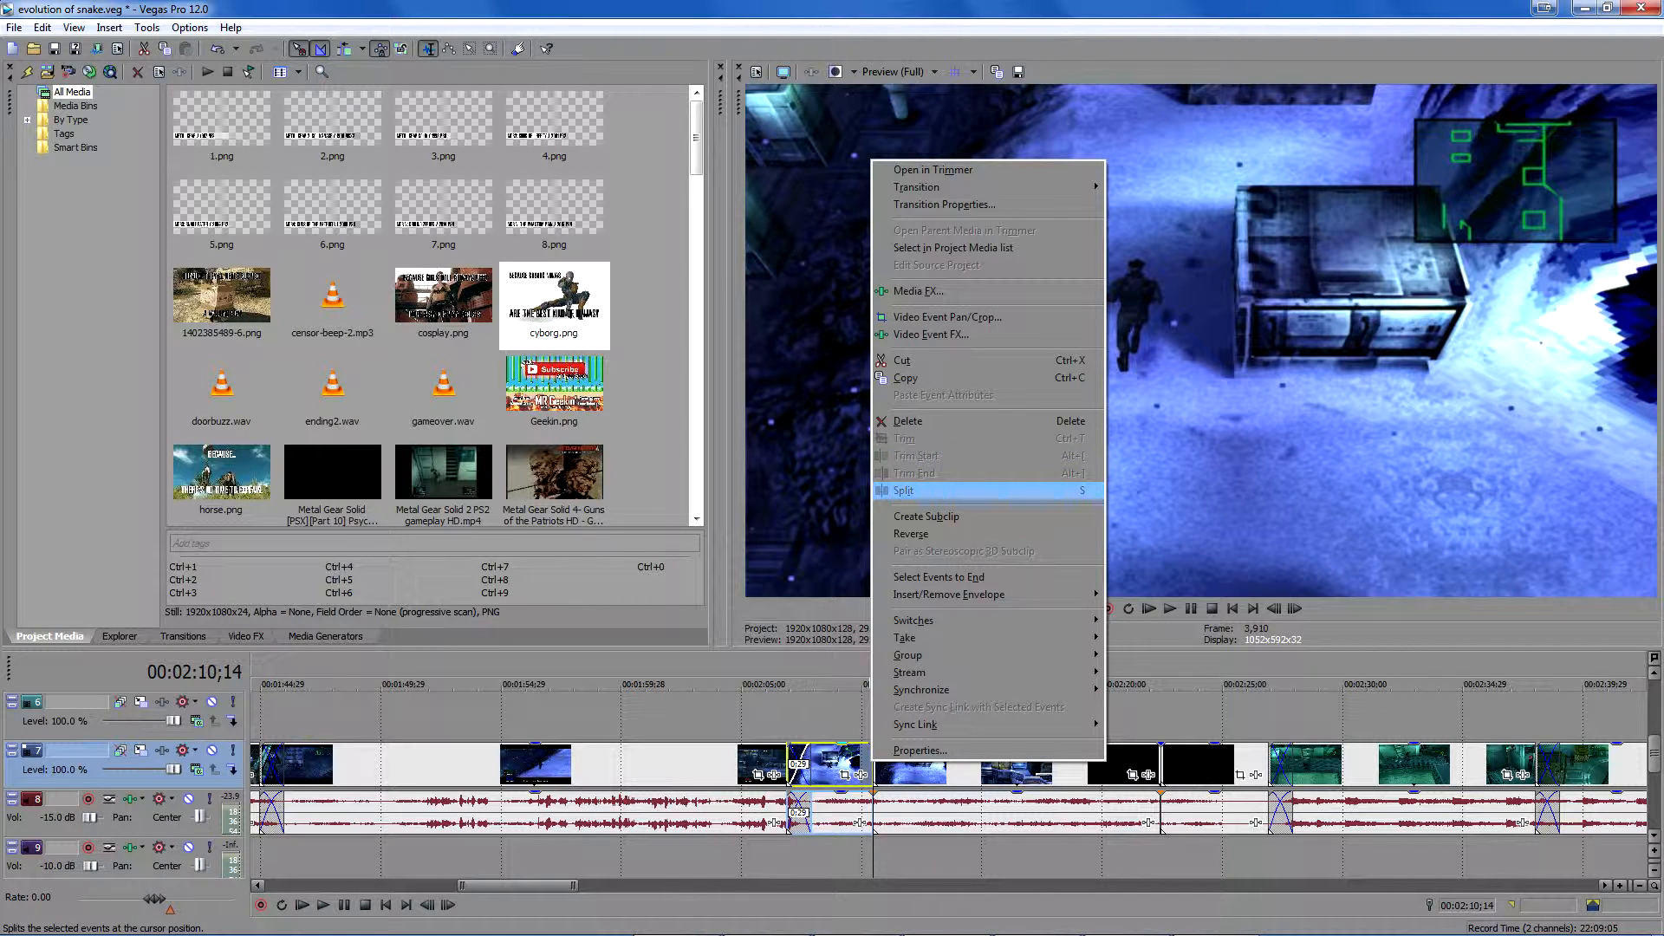
left_click(1154, 719)
left_click(870, 763)
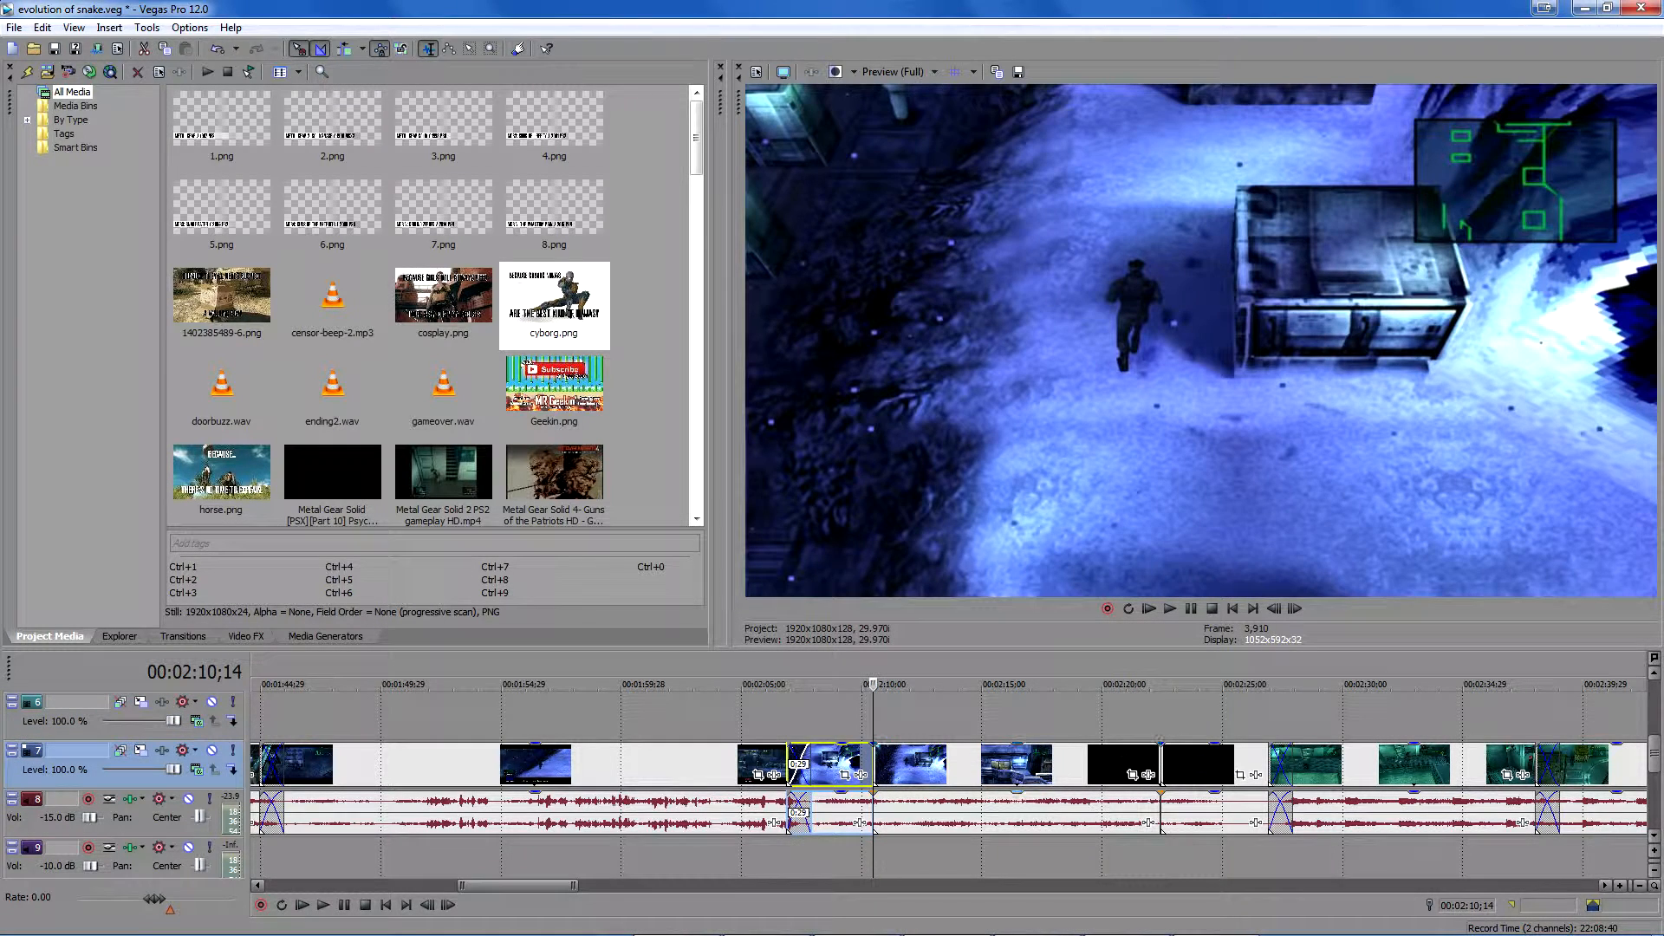
left_click(1157, 762)
left_click(981, 763)
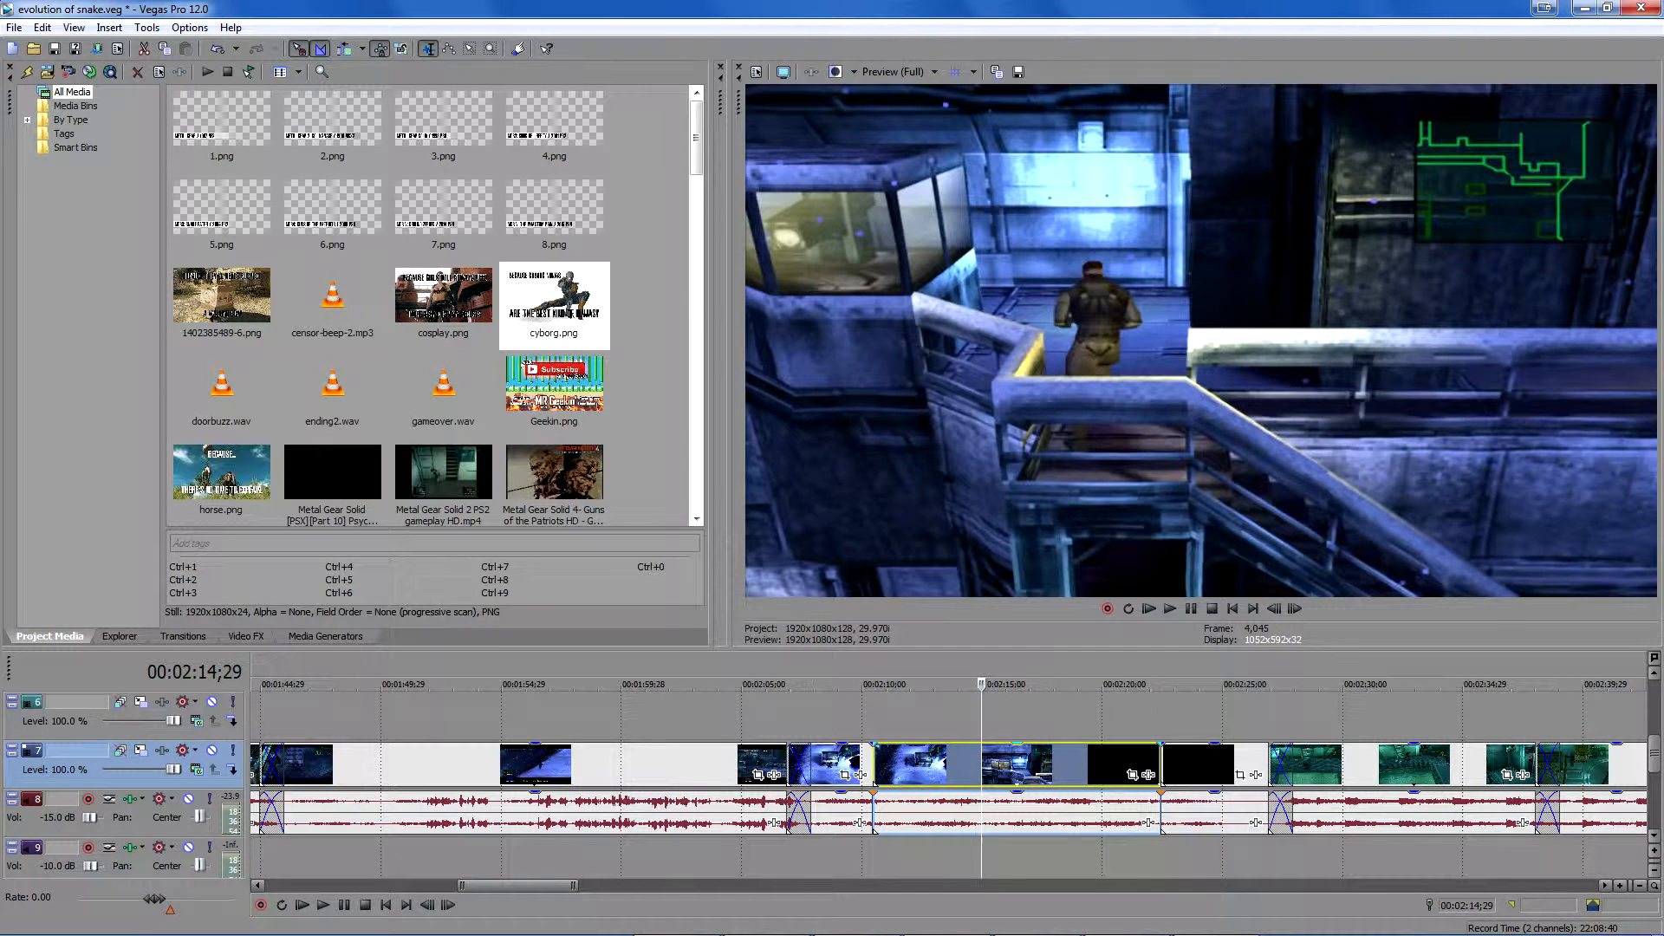
key("Delete")
Move the leftover black end segment earlier until it butts against the end of the short snow segment.
left_click_drag(1214, 763, 944, 763)
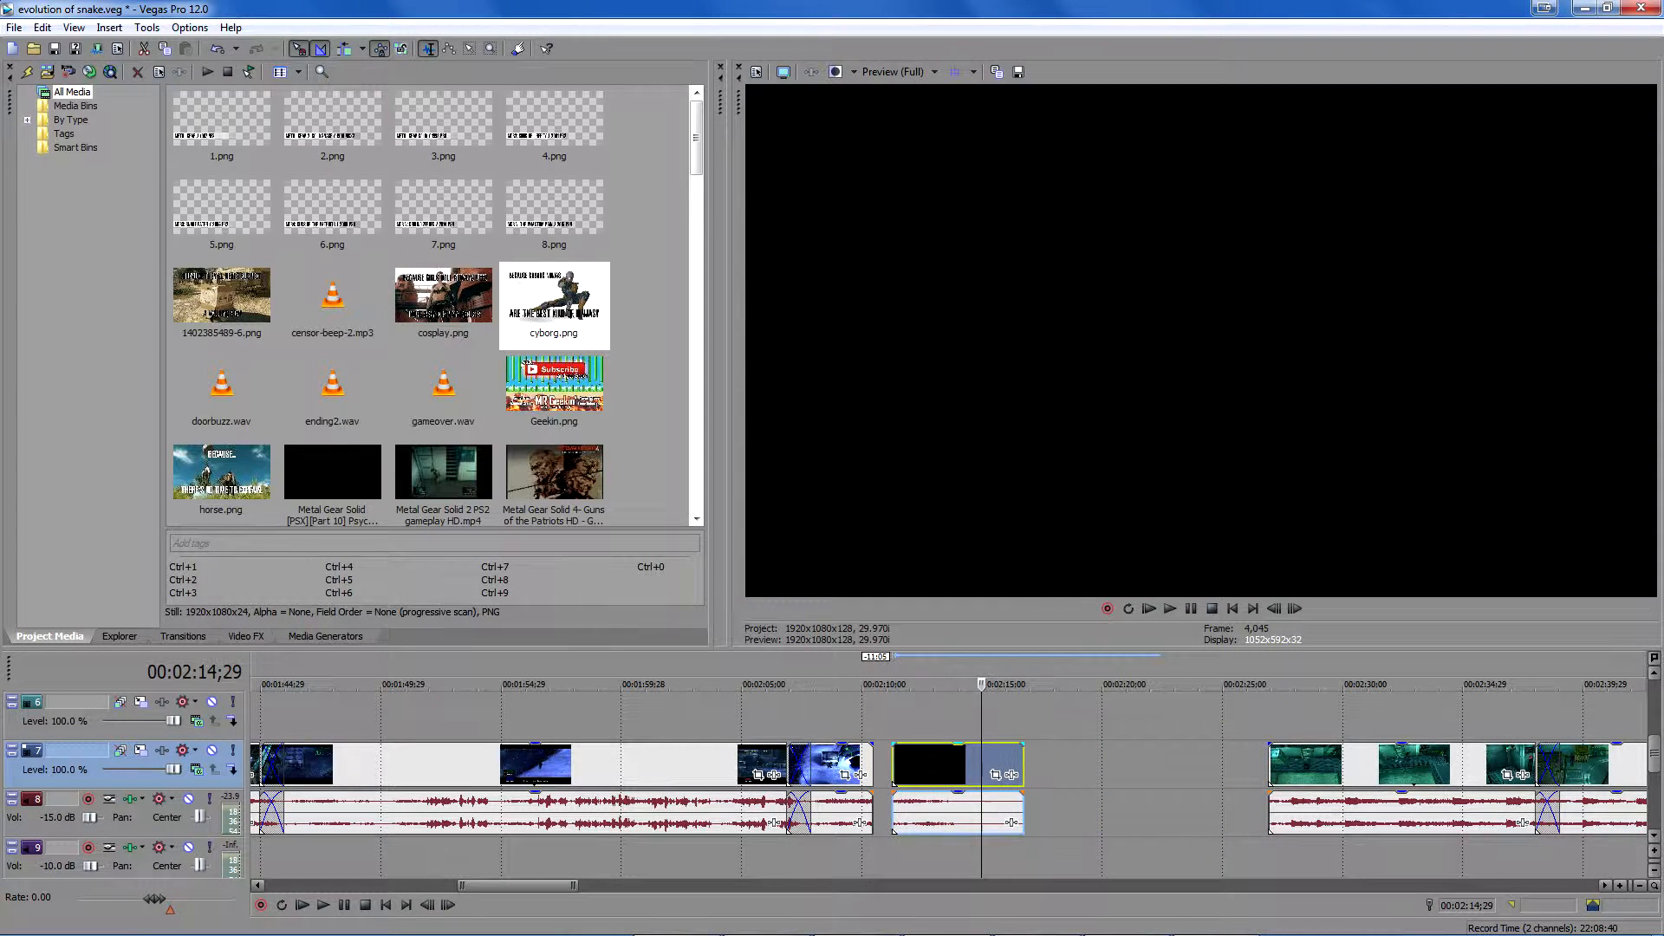
left_click(925, 693)
key("Return")
left_click_drag(944, 762, 925, 762)
scroll(925, 763, "up", 2)
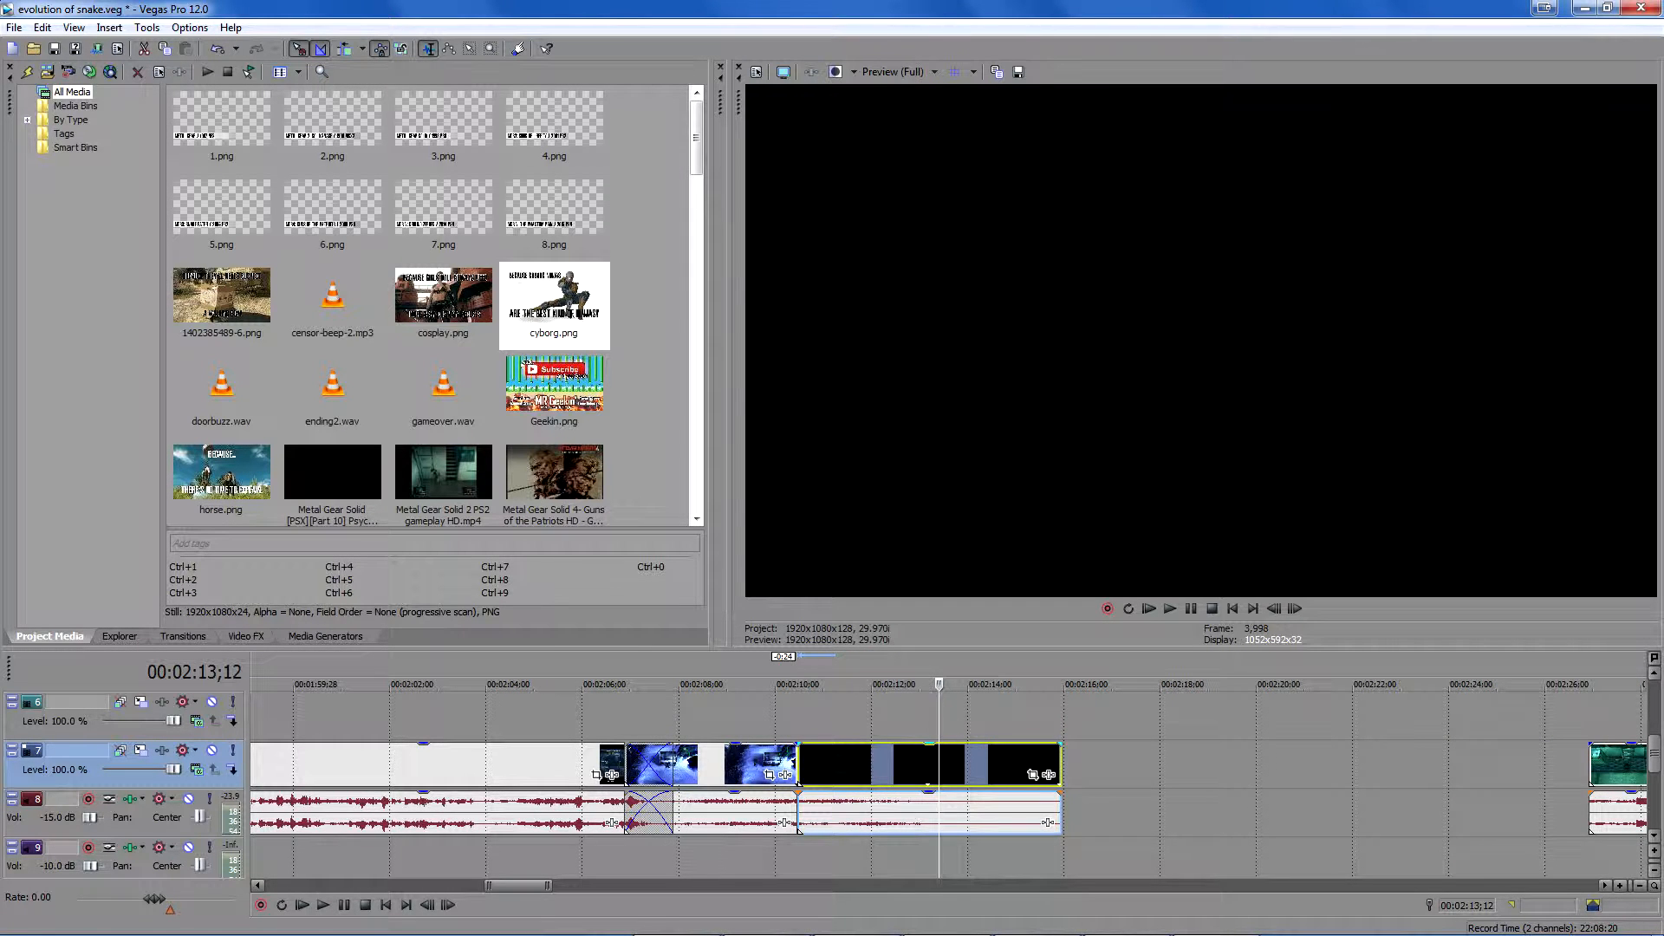
Overlap the black end segment with the snow segment by 20 frames as a crossfade and play back the transition.
mouse_move(925, 763)
left_mouse_down()
mouse_move(876, 763)
mouse_move(893, 763)
left_mouse_up()
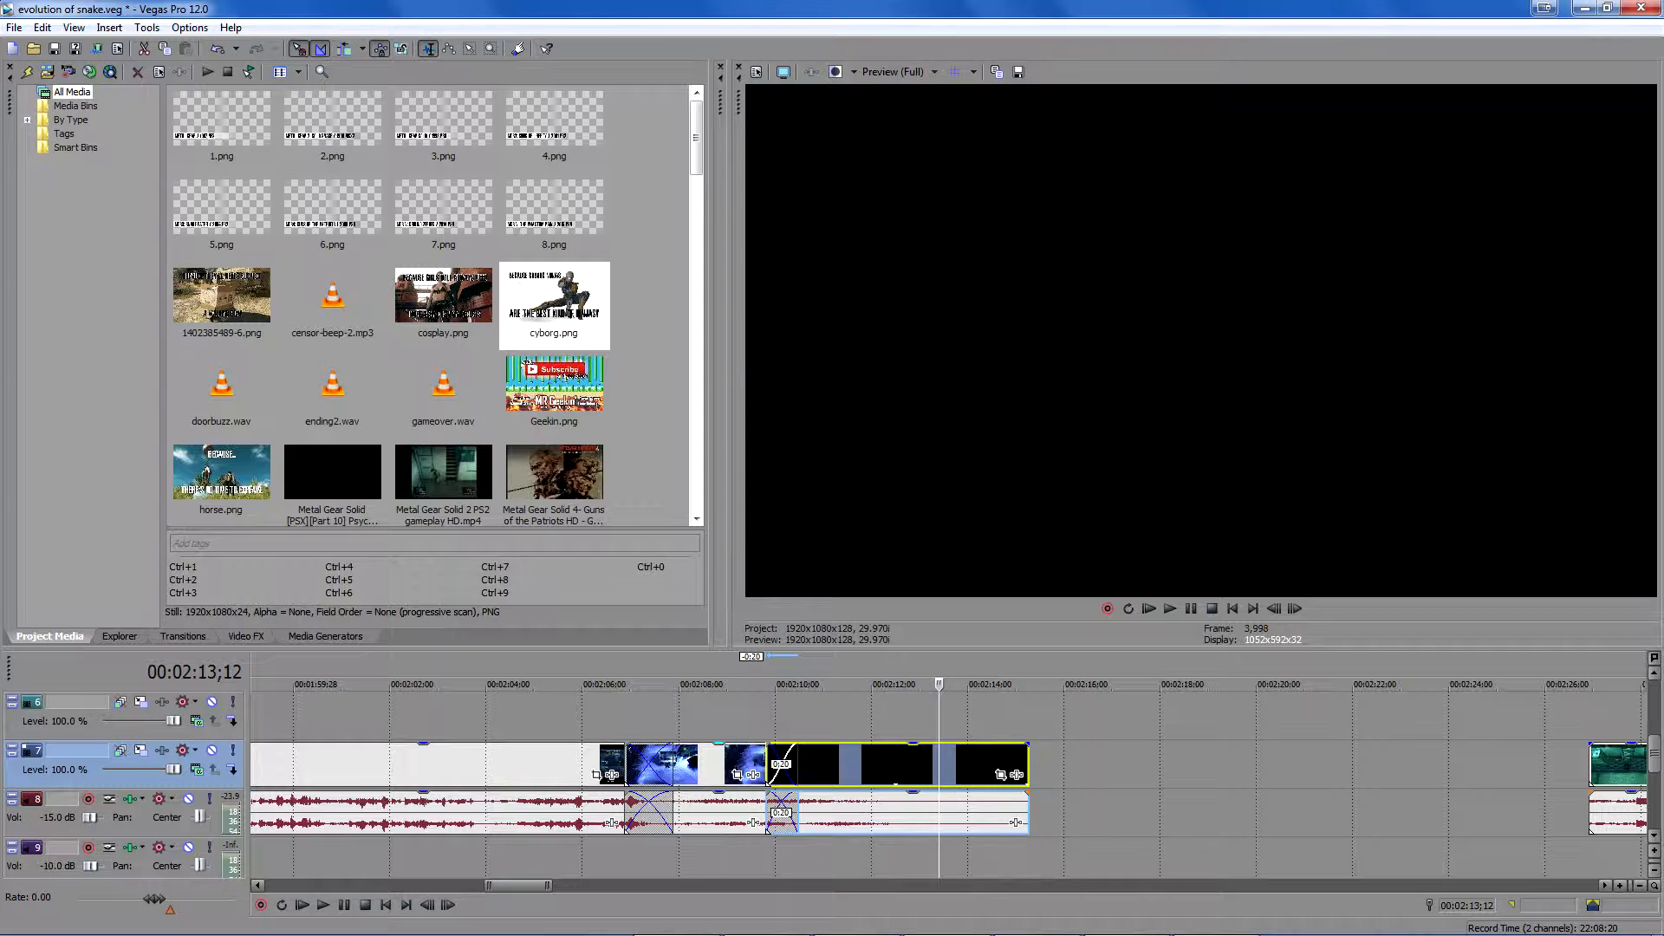
left_click(728, 763)
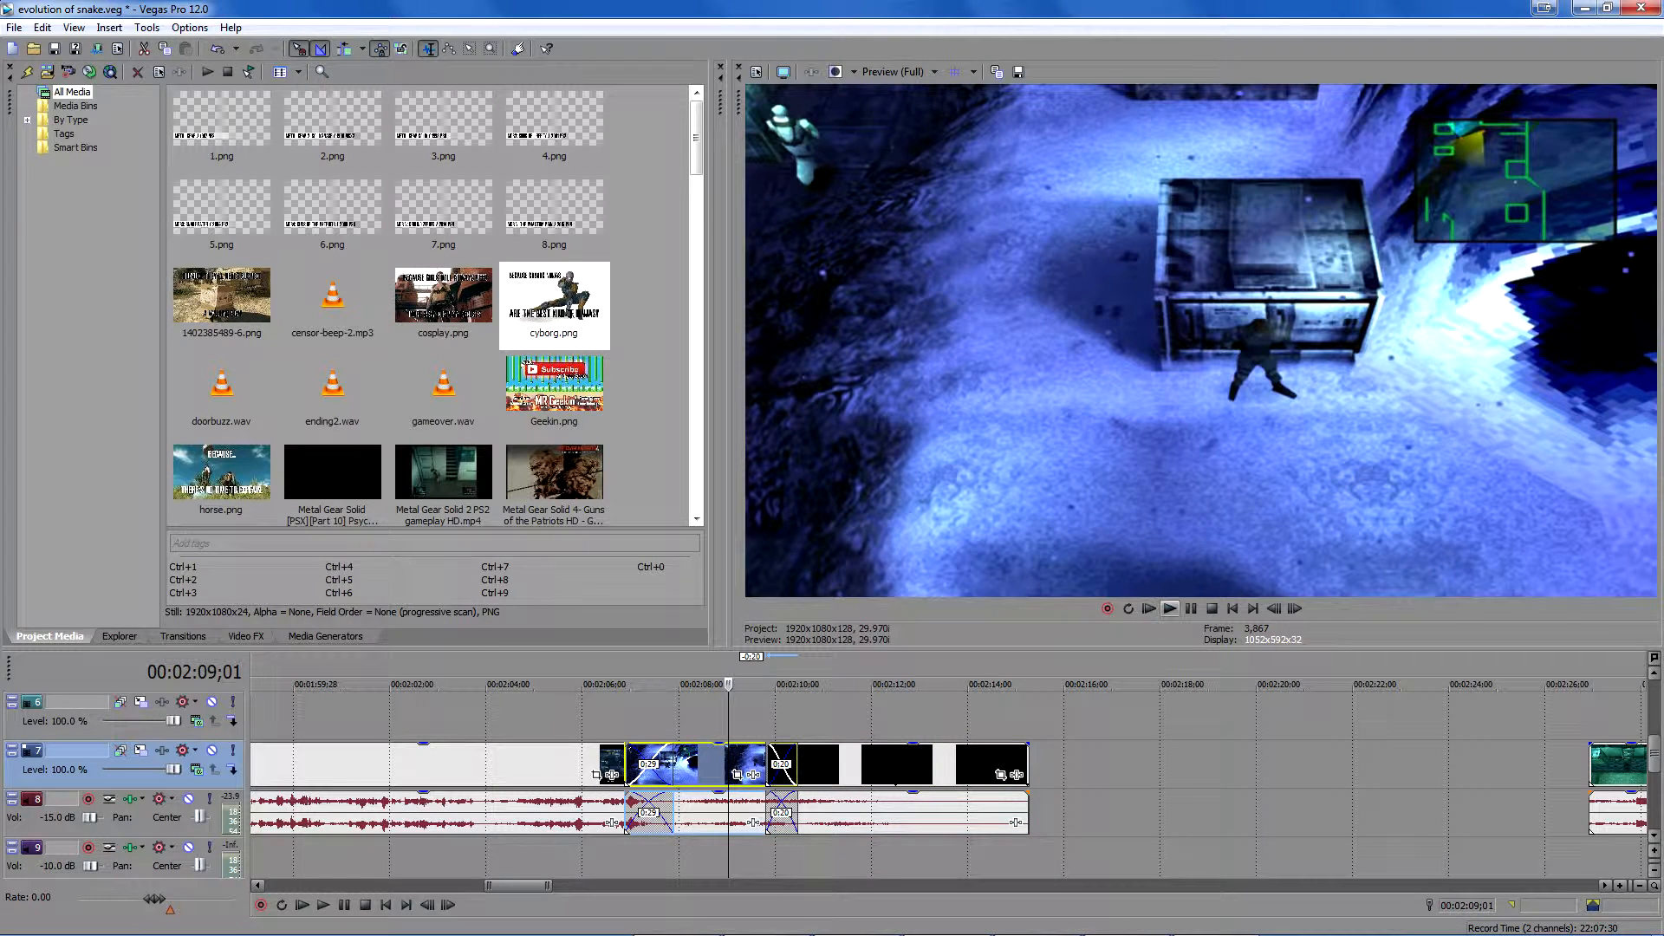
left_click(1169, 608)
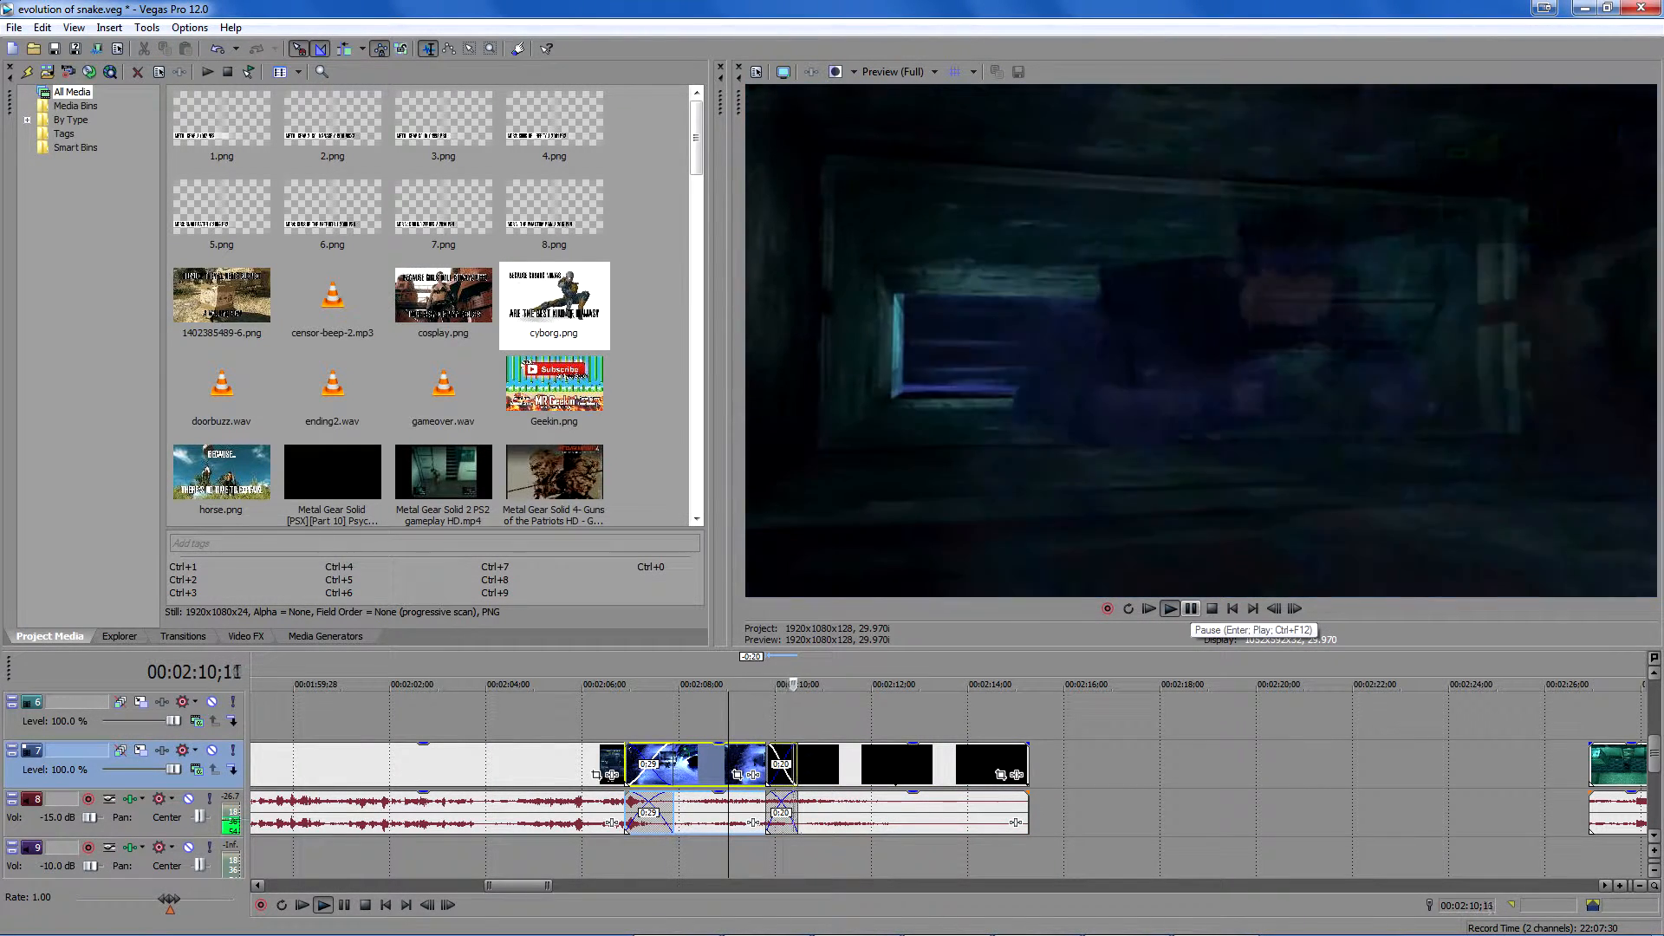
left_click(1191, 609)
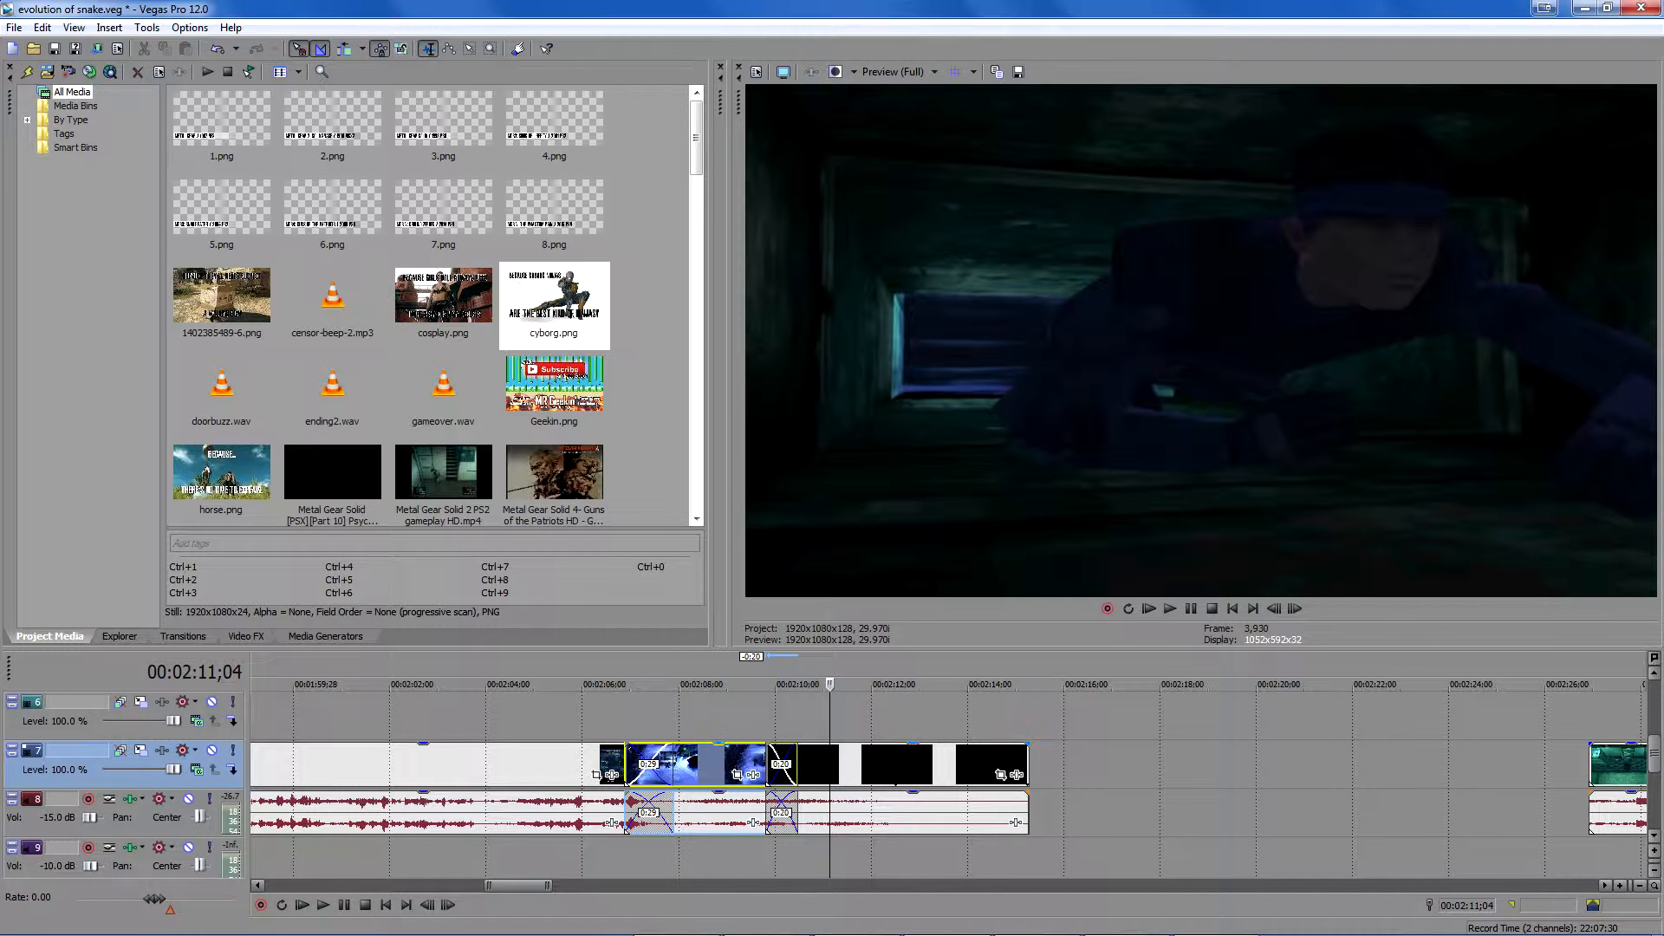
Move the black end segment and the snow segment forward on track 7, leaving empty gaps on both sides of each.
left_click_drag(898, 763, 1000, 763)
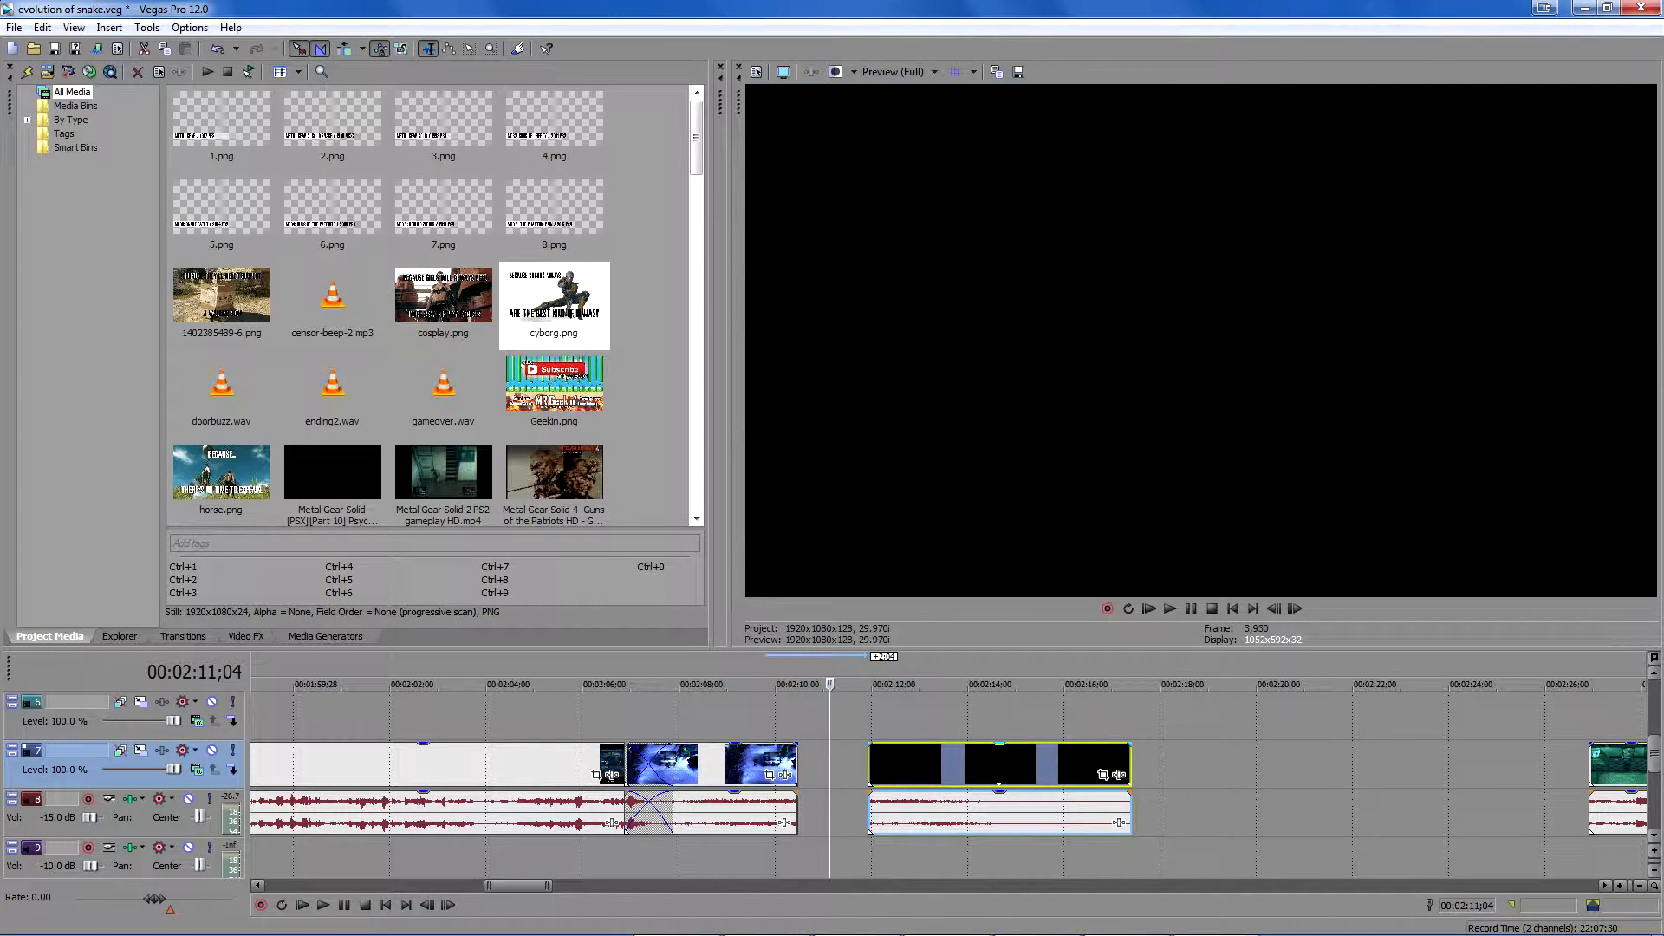
key("space")
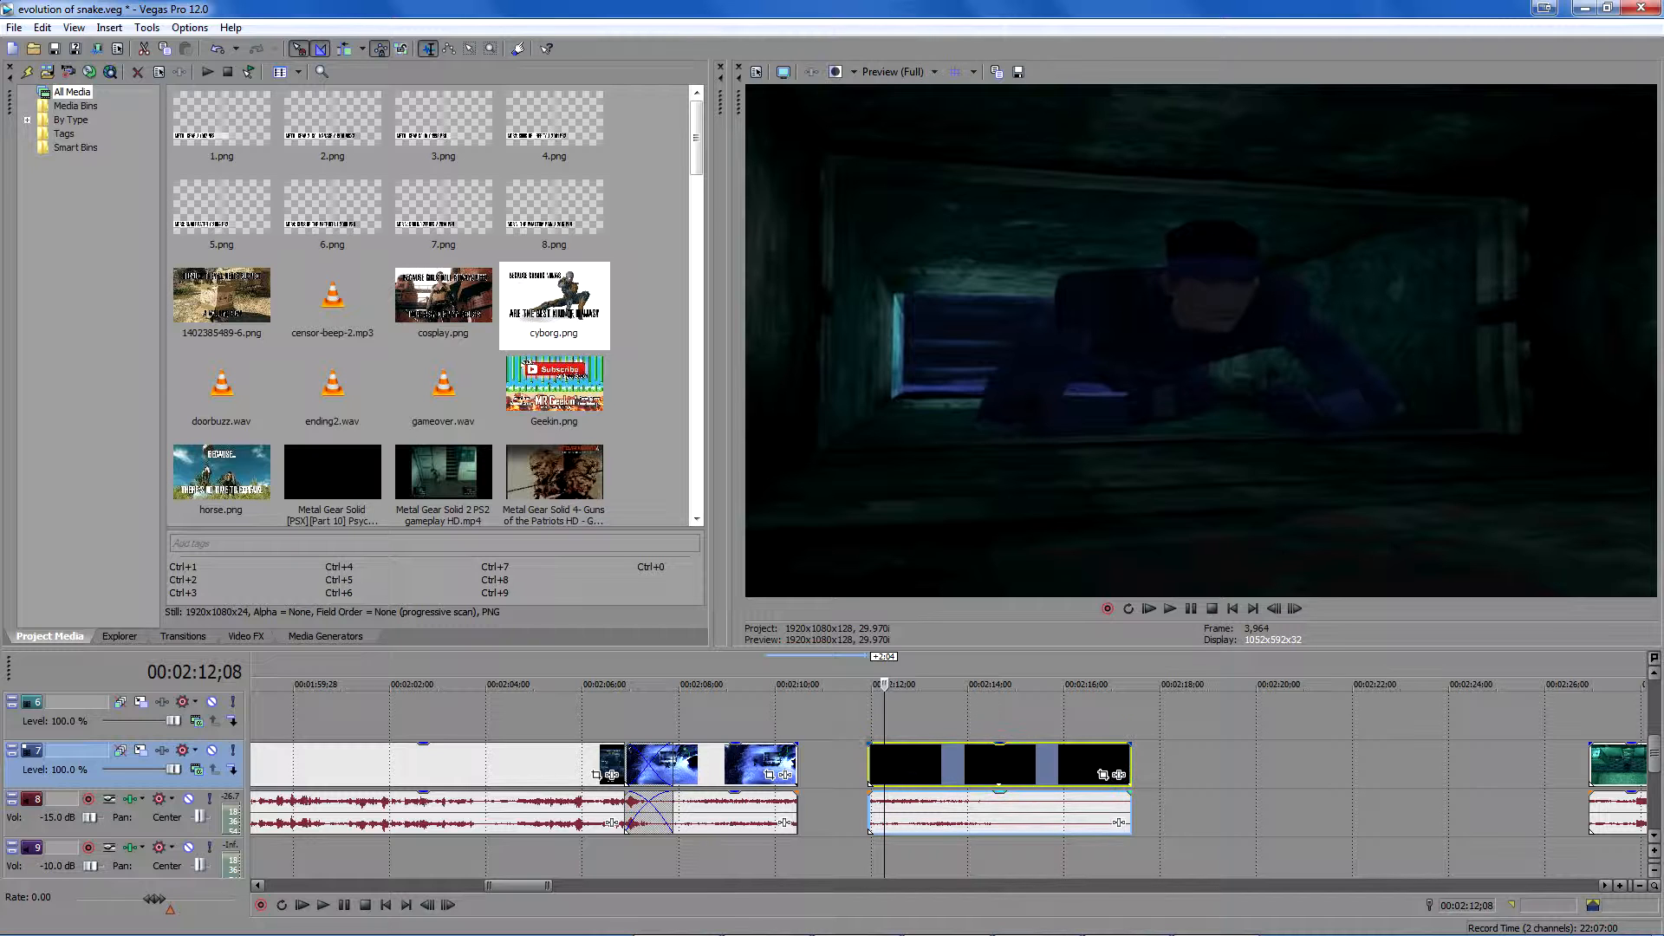
key("space")
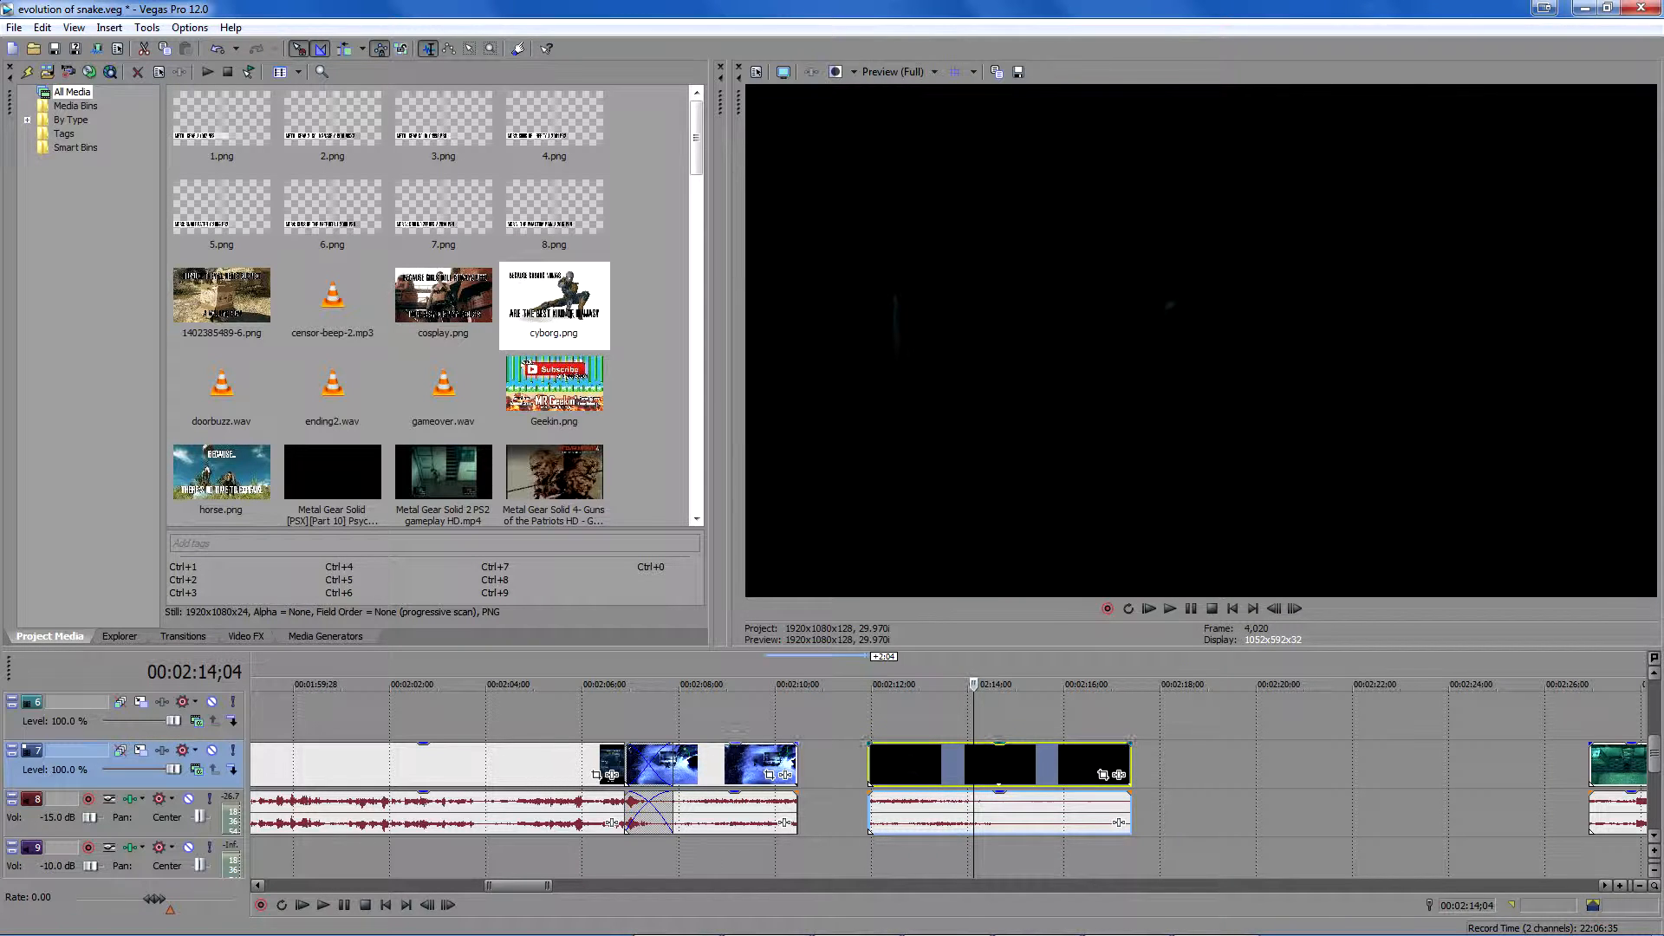
left_click_drag(999, 764, 1284, 765)
left_click_drag(711, 765, 899, 765)
left_click(834, 764)
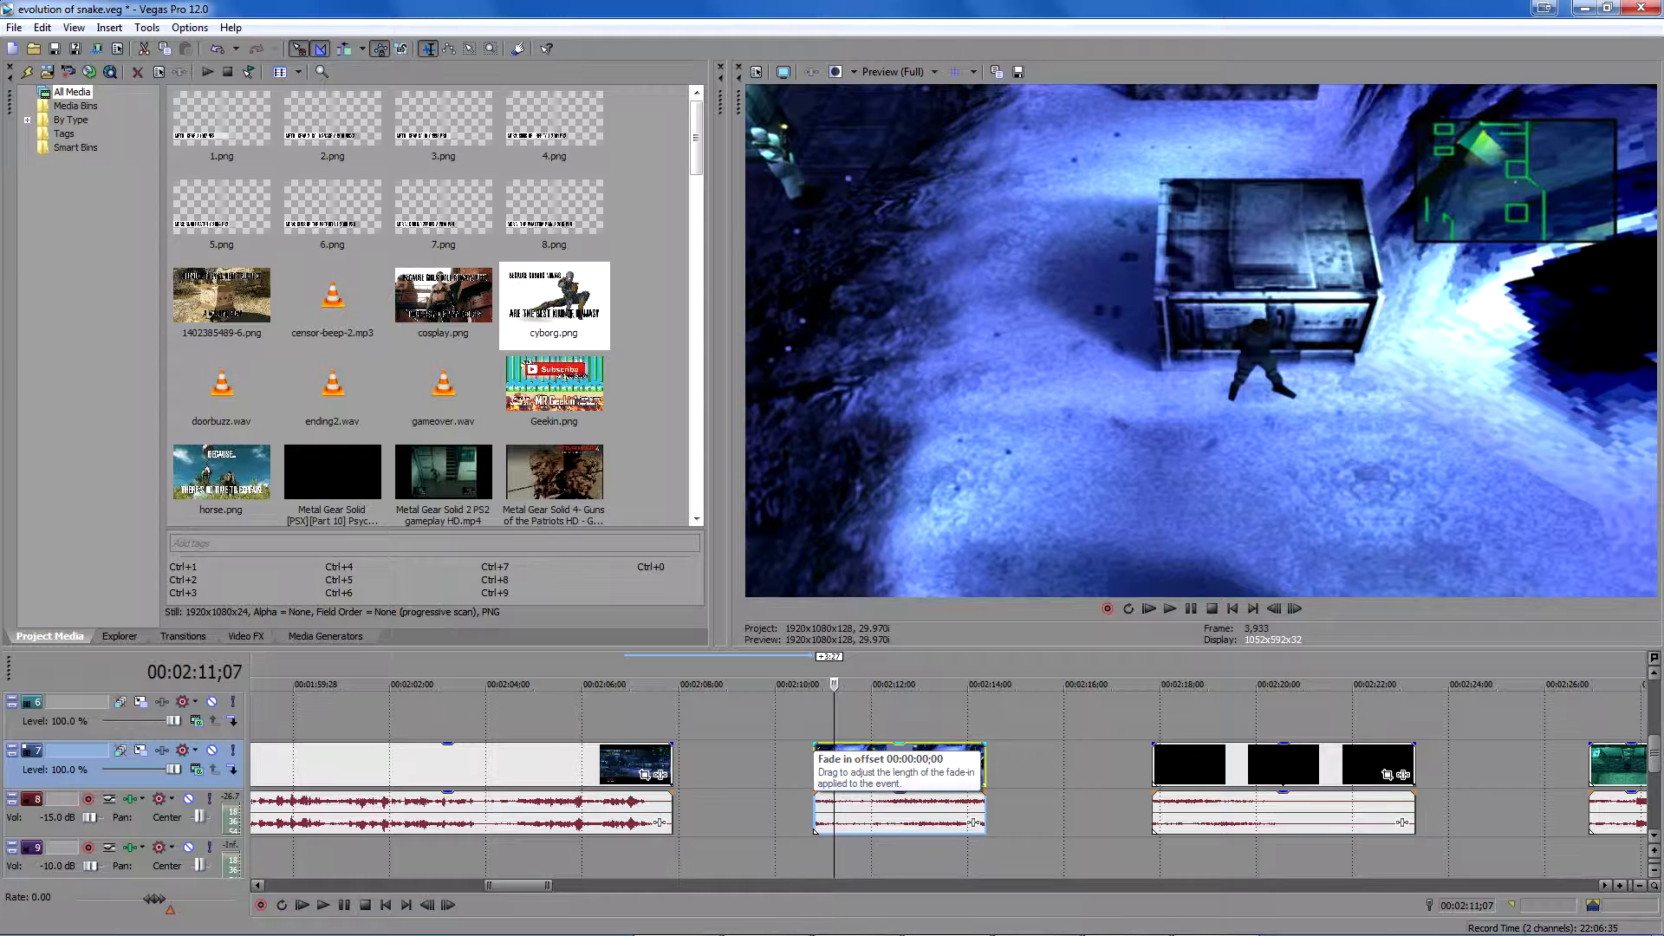
Add a fade-in of about 00:00:01;05 to the start of the snow segment and play it back.
mouse_move(816, 744)
left_mouse_down()
mouse_move(898, 753)
mouse_move(811, 749)
mouse_move(863, 749)
mouse_move(839, 747)
left_mouse_up()
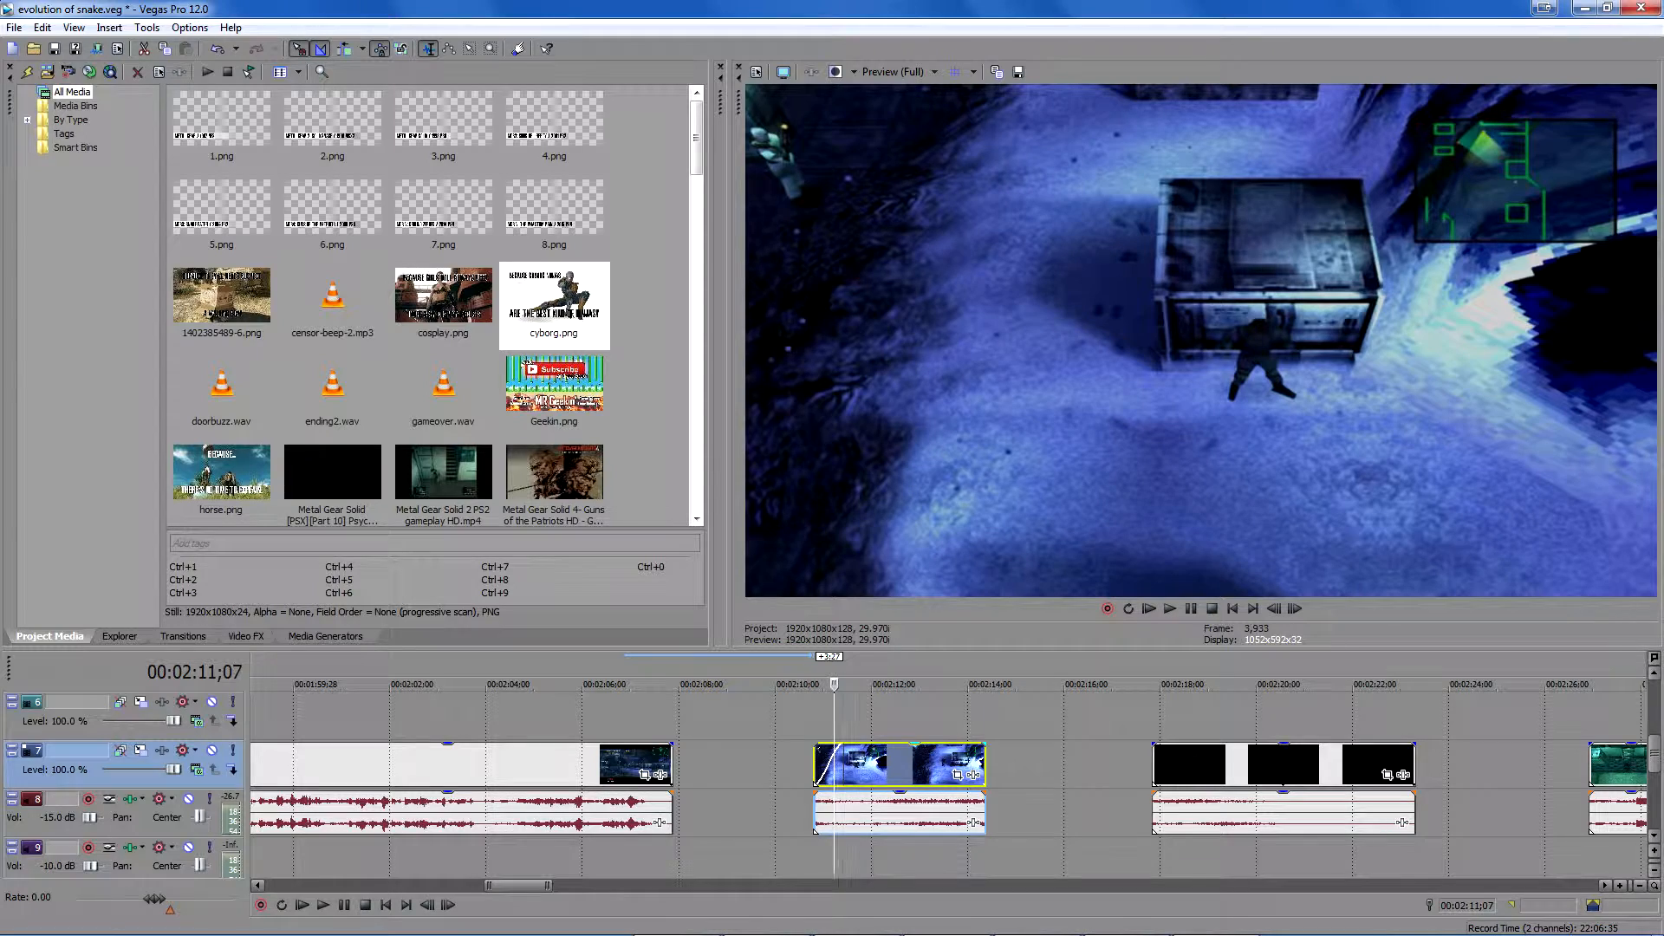
key("space")
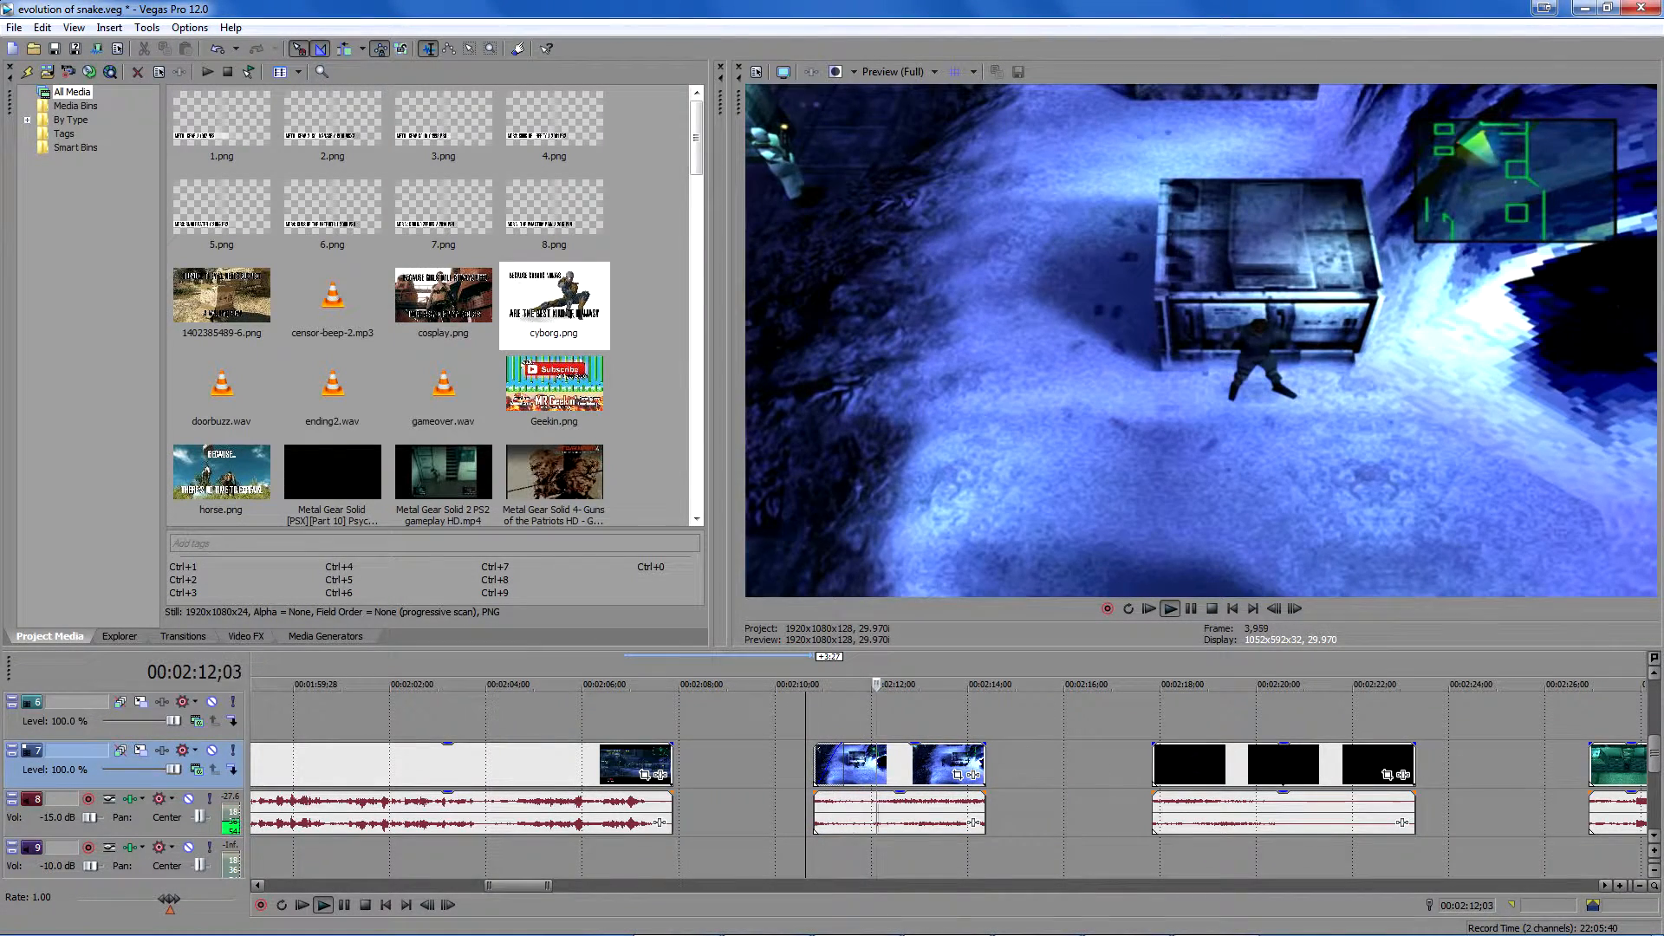
key("space")
left_click_drag(844, 747, 876, 747)
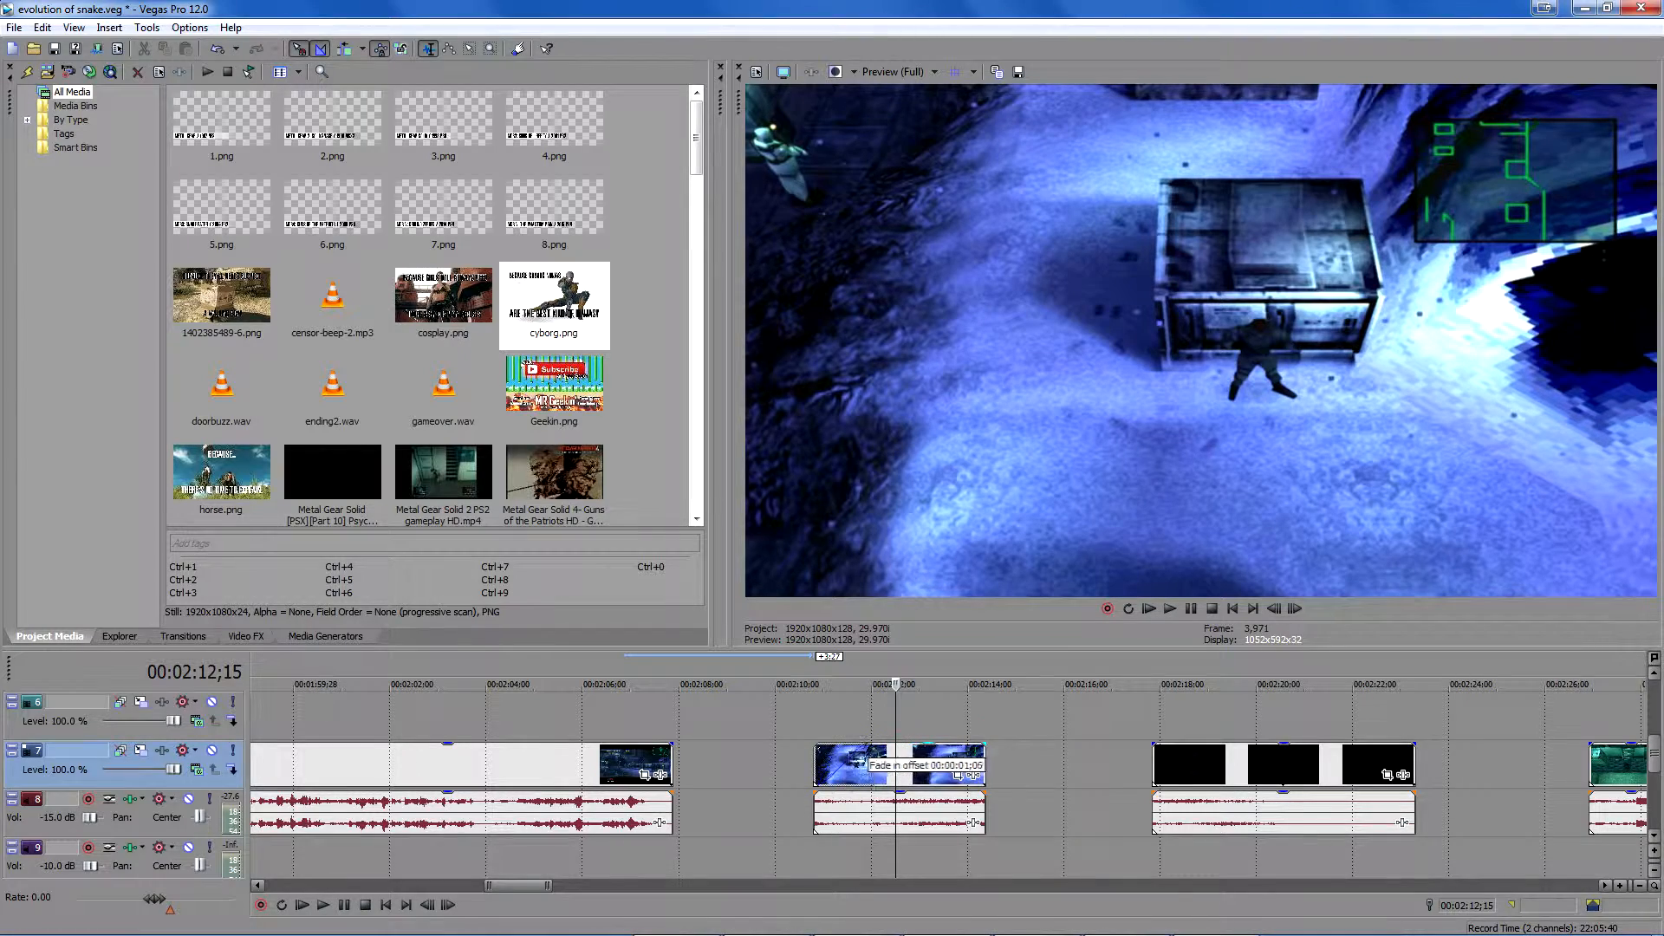
left_click(806, 767)
key("space")
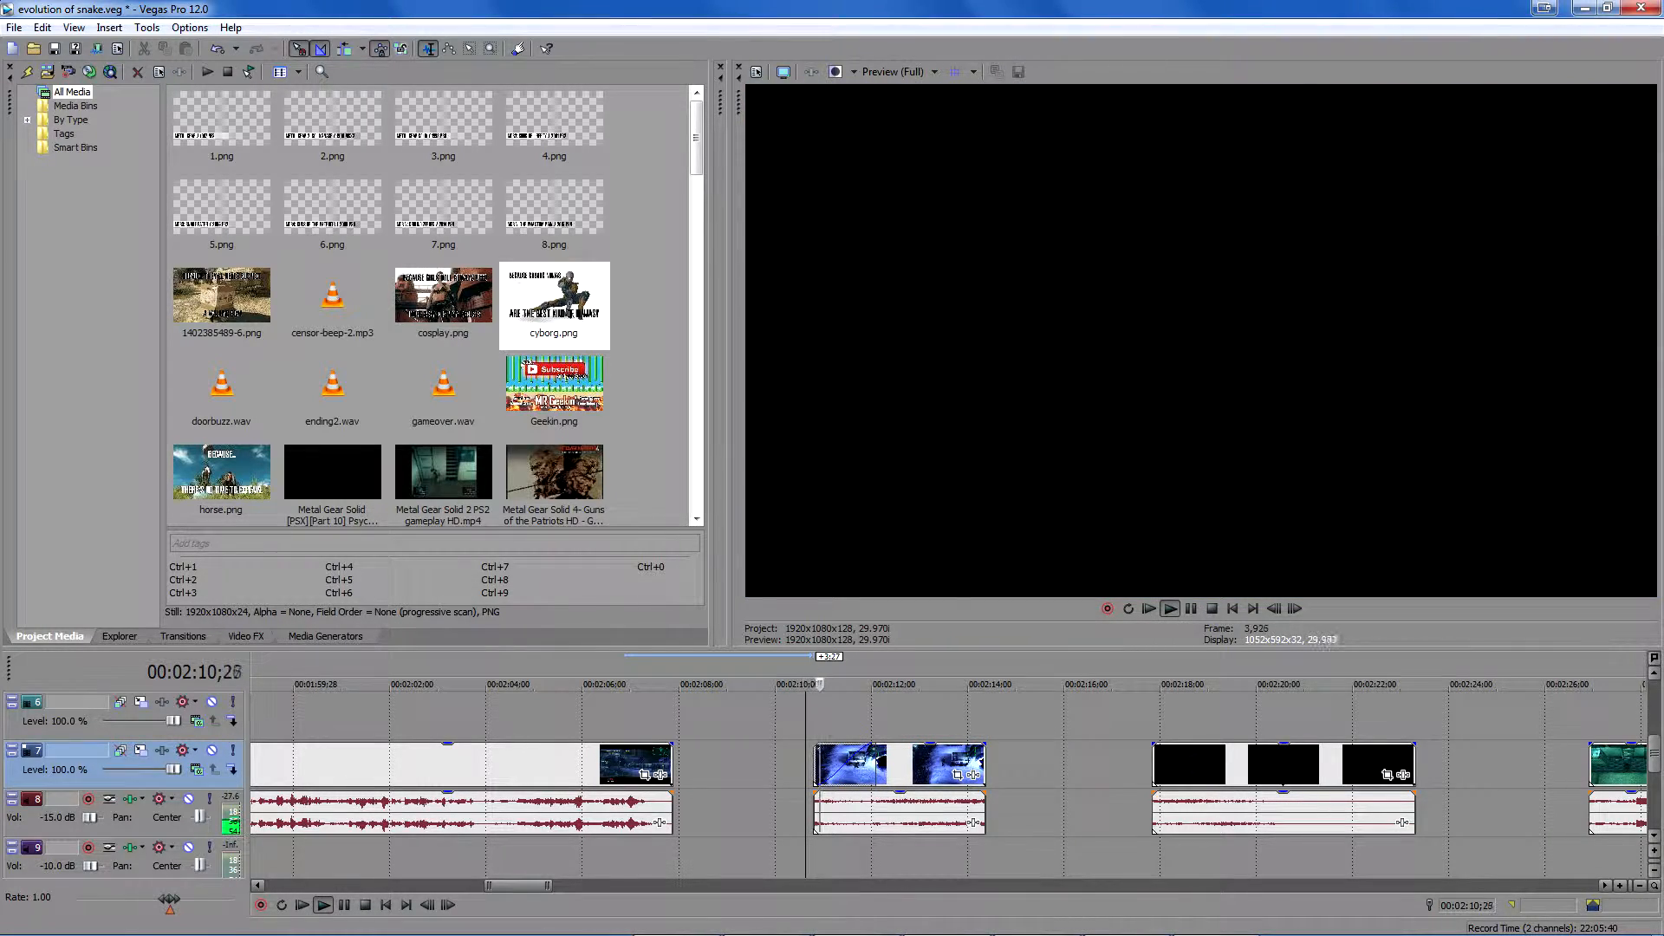
left_click(1191, 609)
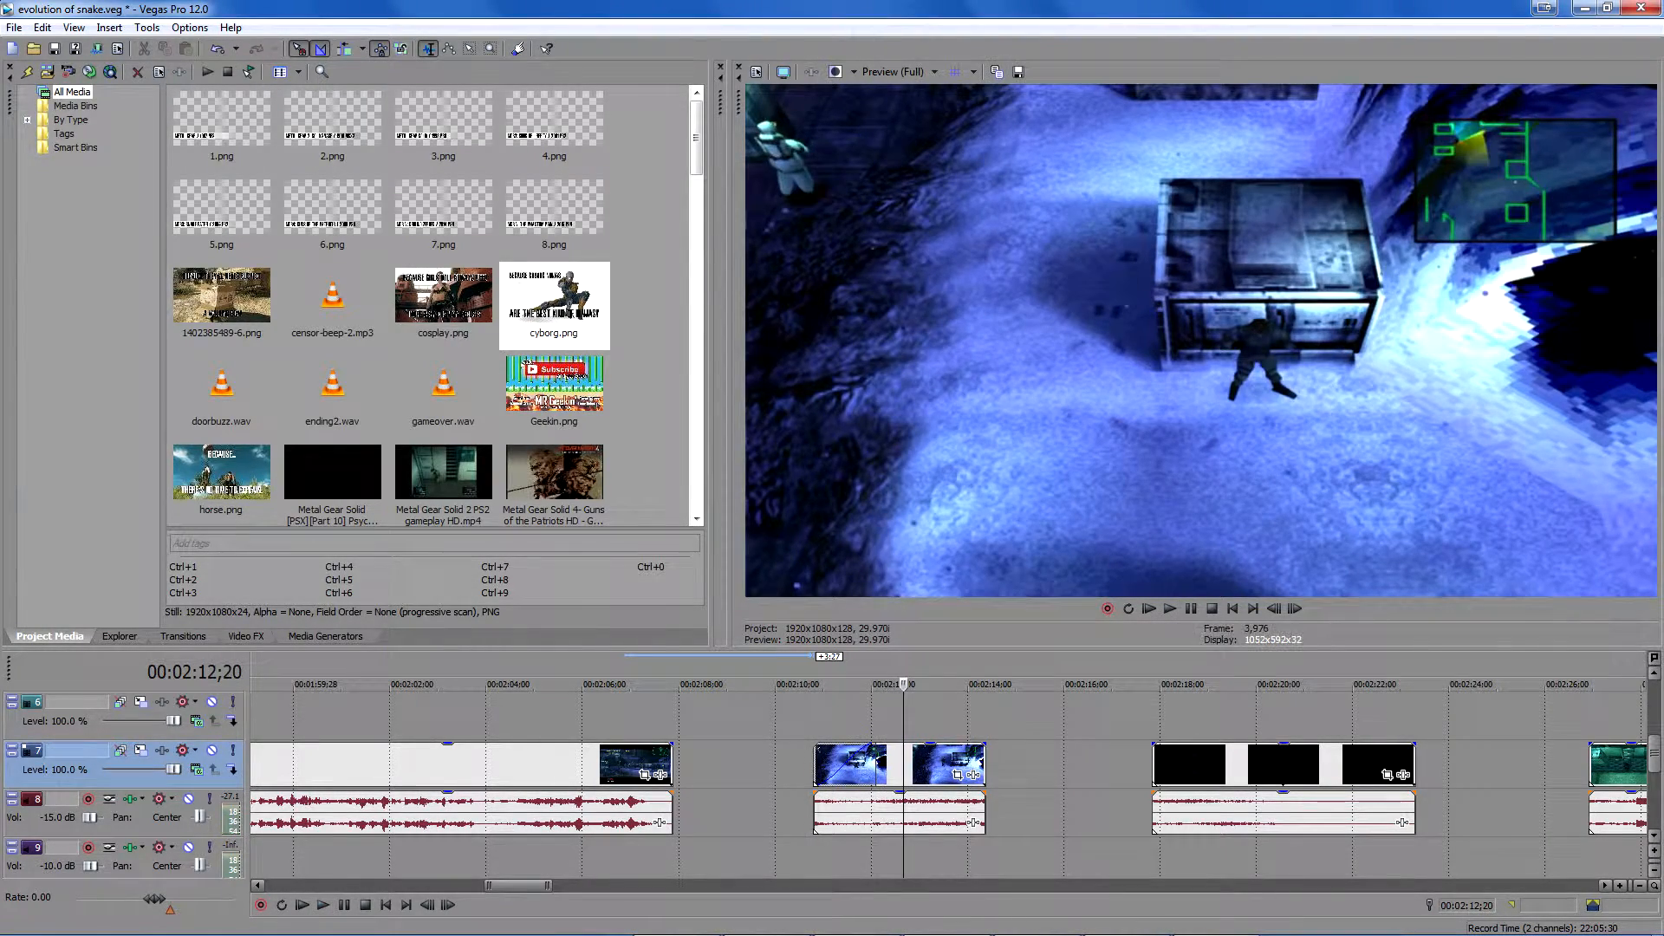
Add a fade-out of about 00:00:00;24 to the end of the snow segment and play it back.
left_click_drag(876, 747, 856, 748)
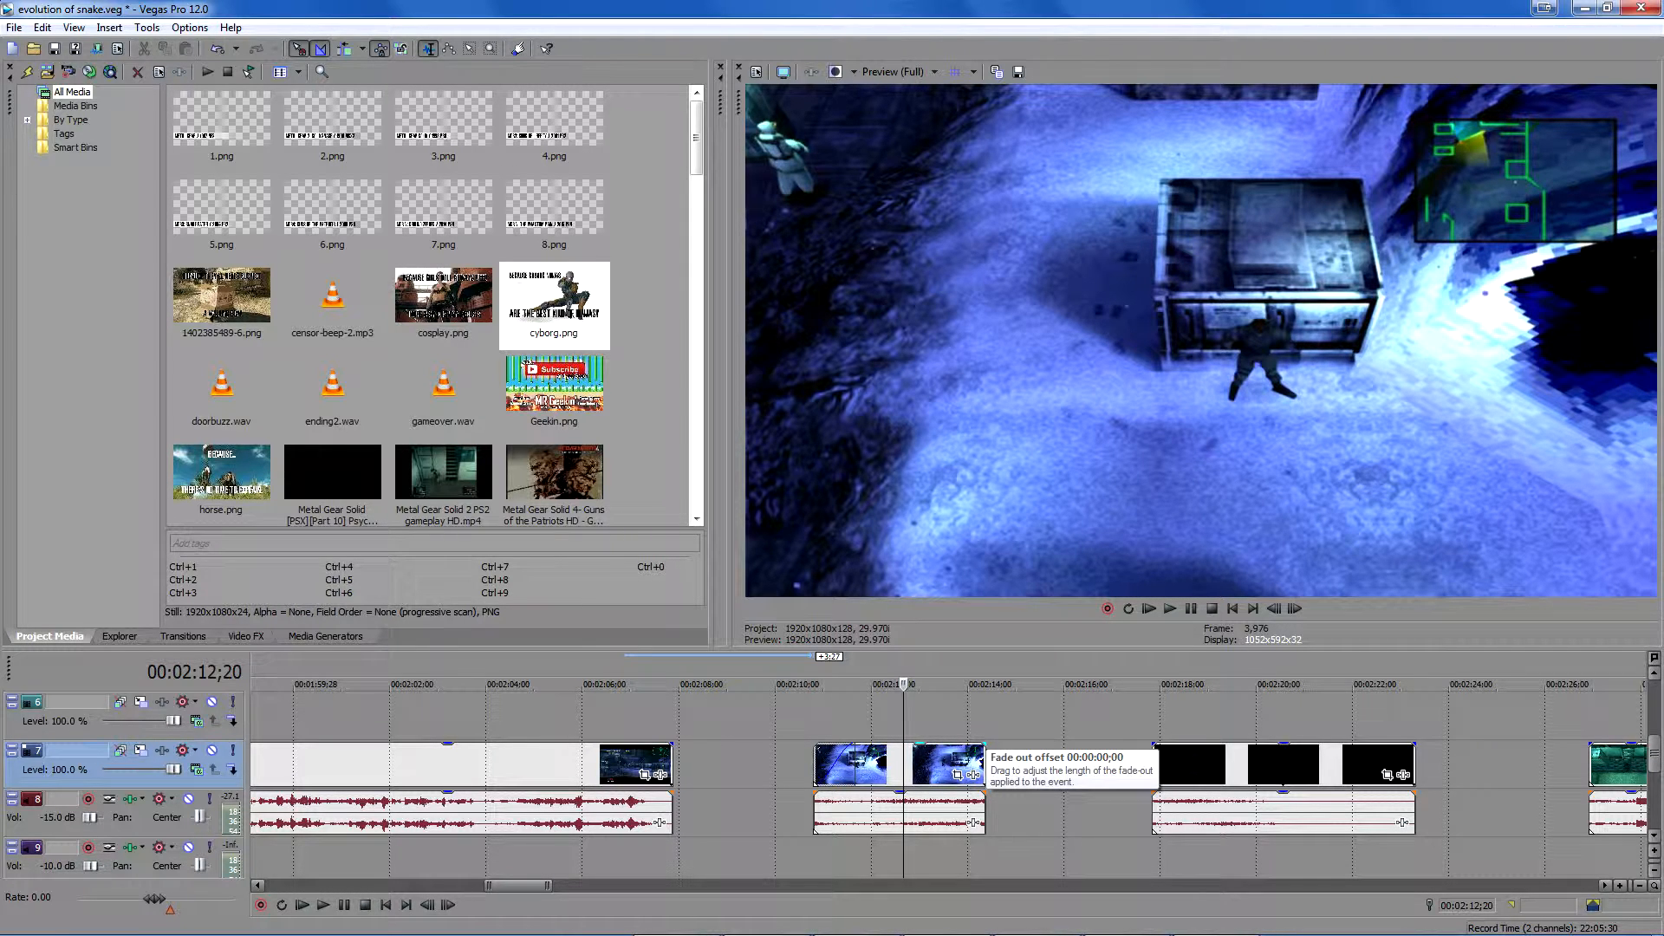
left_click_drag(983, 744, 946, 746)
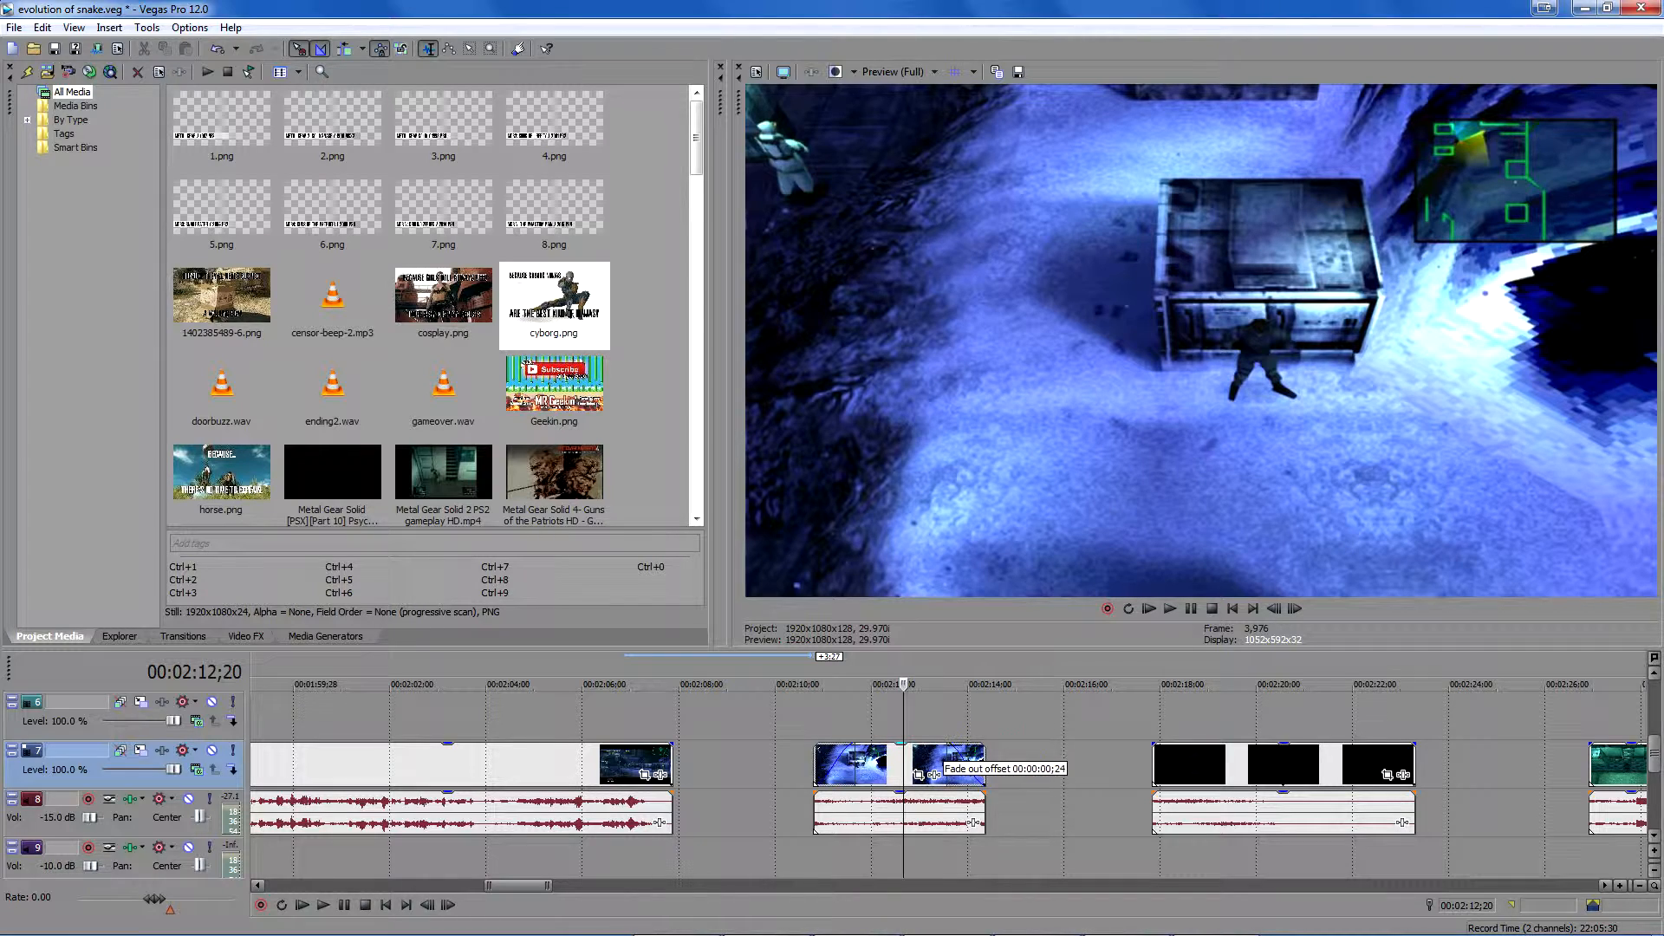
left_click(800, 764)
key("space")
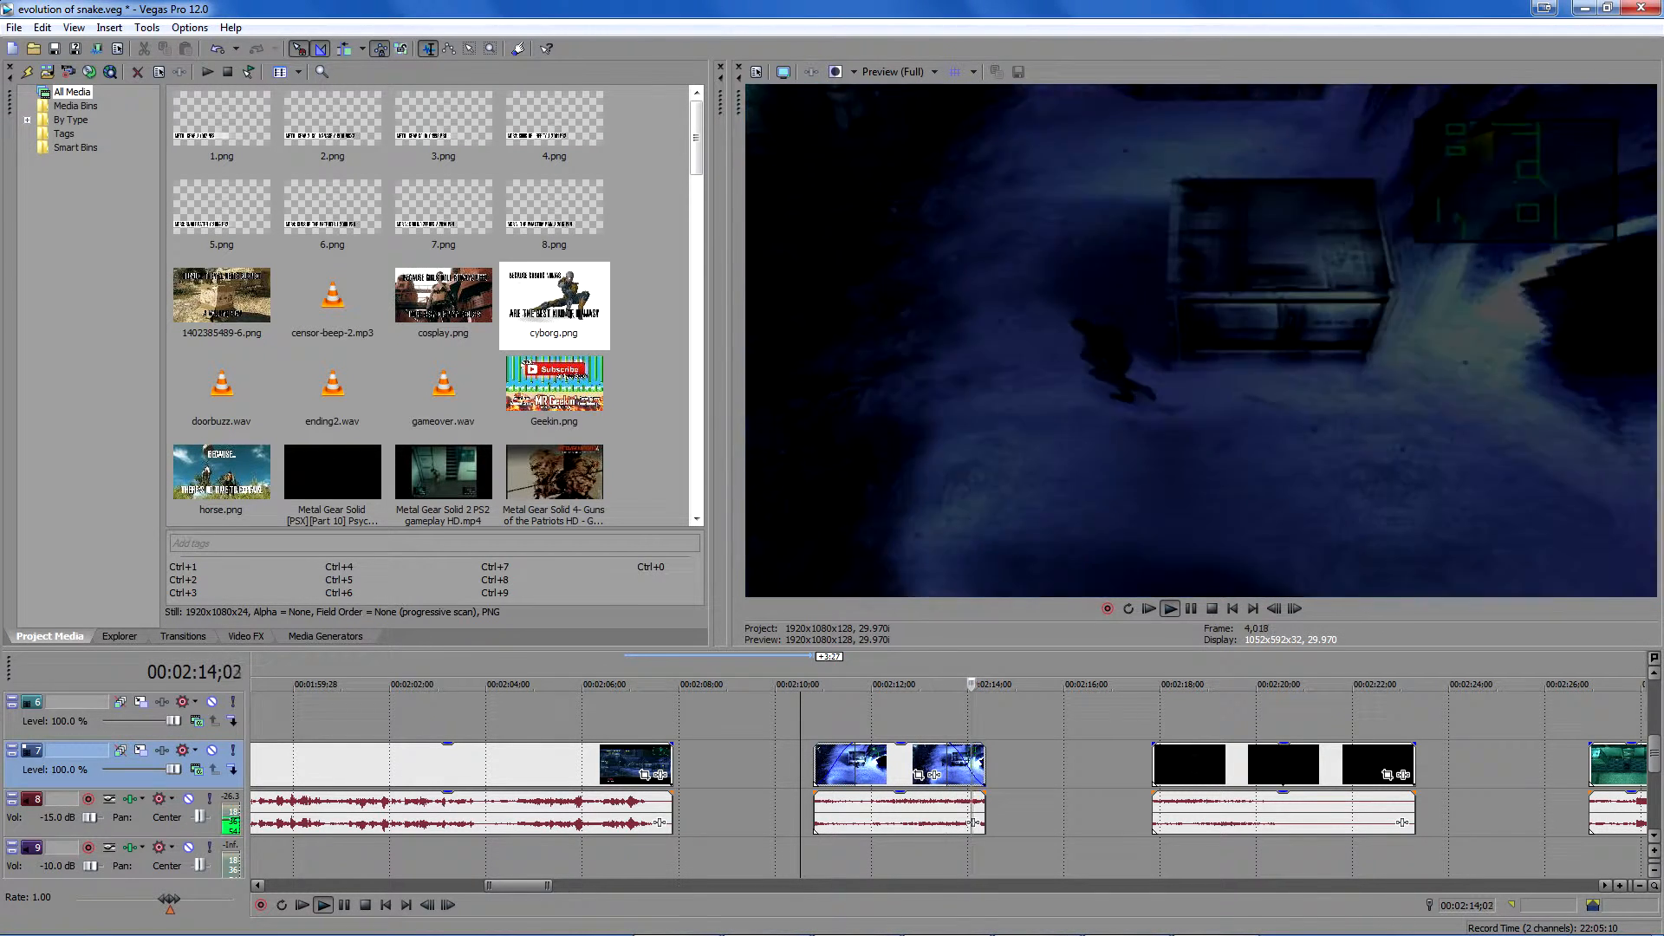
key("Return")
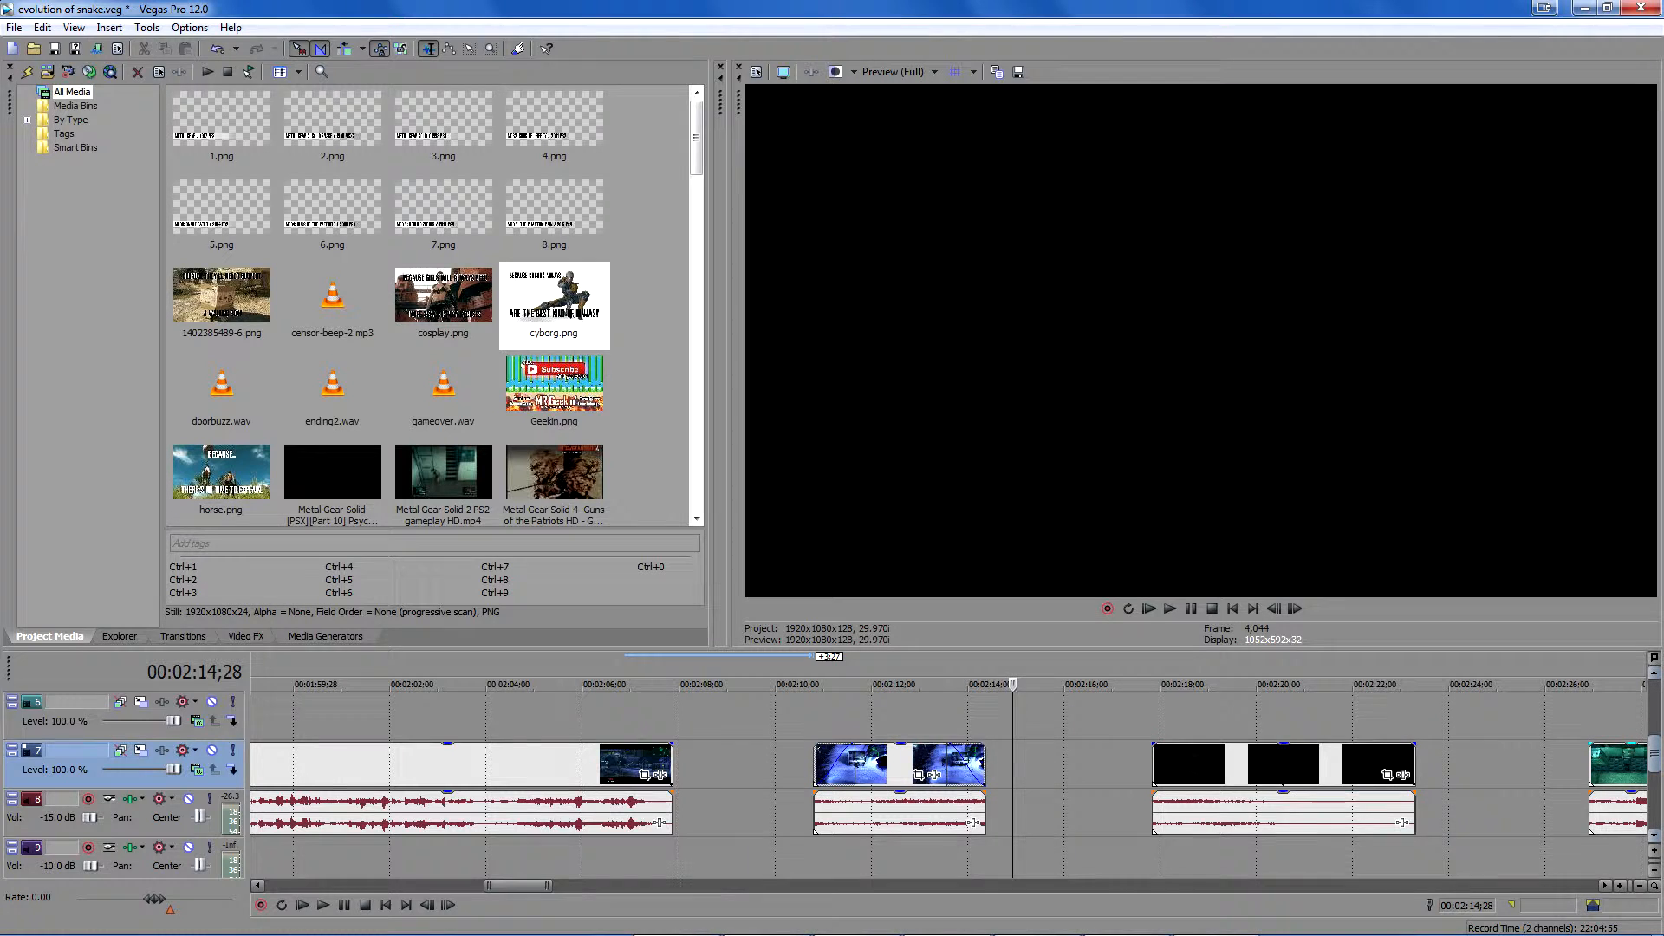
Play back the 8-bit jungle gameplay clip on track 7 from about 00:01:18;13 to review its sound.
scroll(954, 785, "down", 2)
scroll(953, 785, "up", 1)
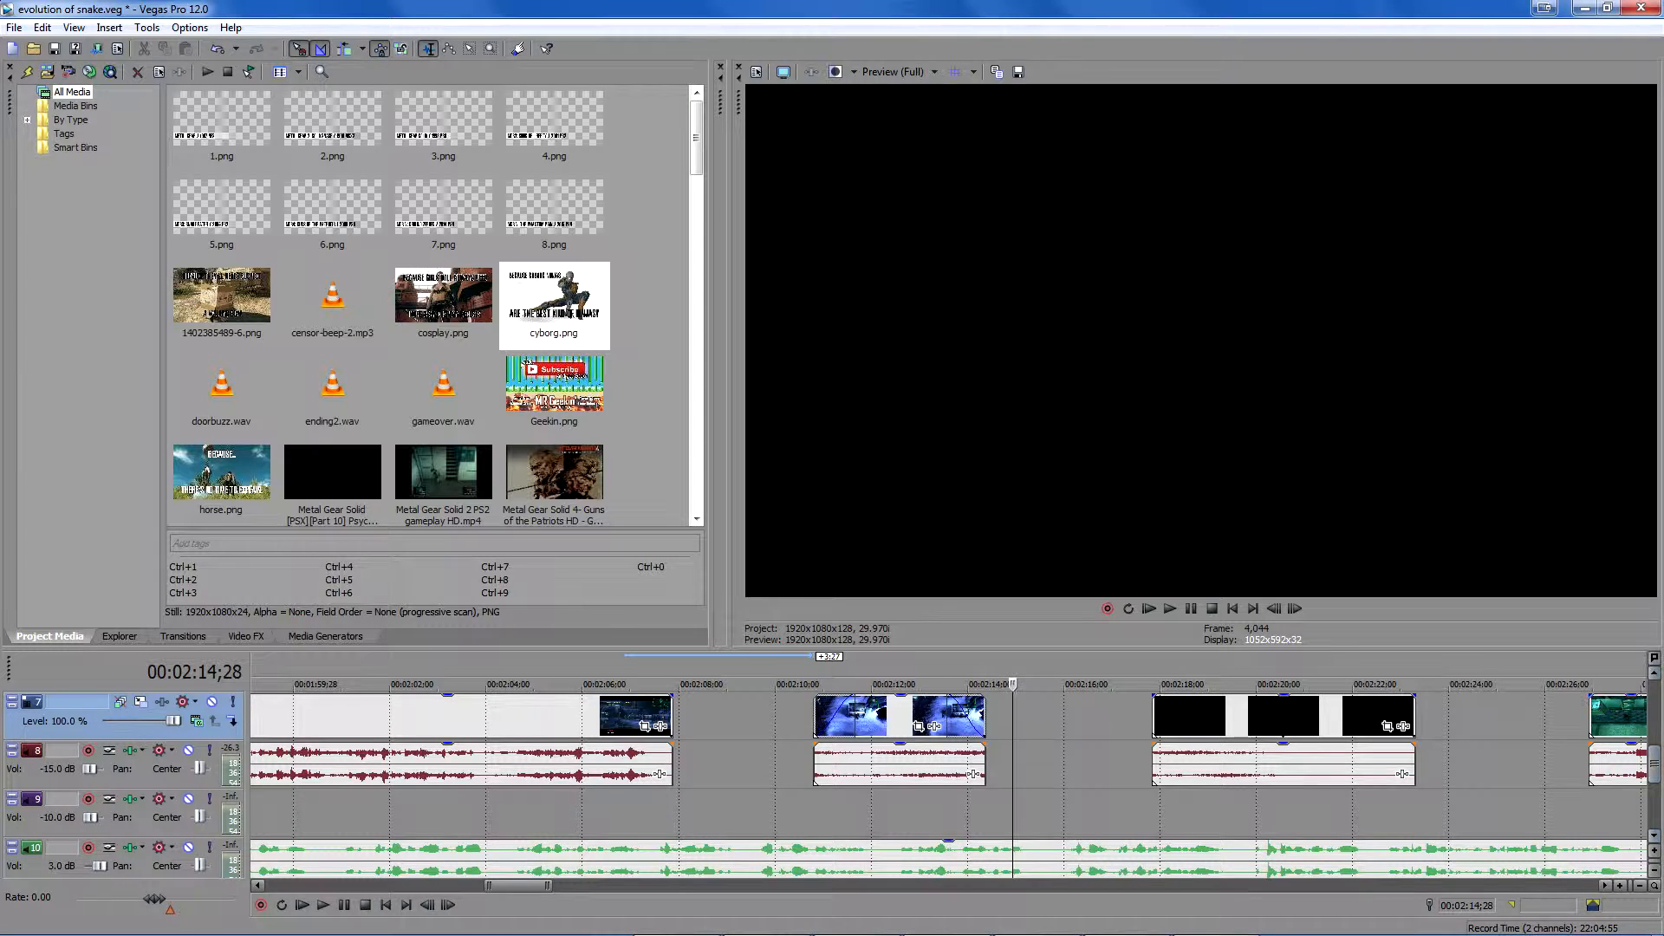
scroll(954, 785, "right", 4)
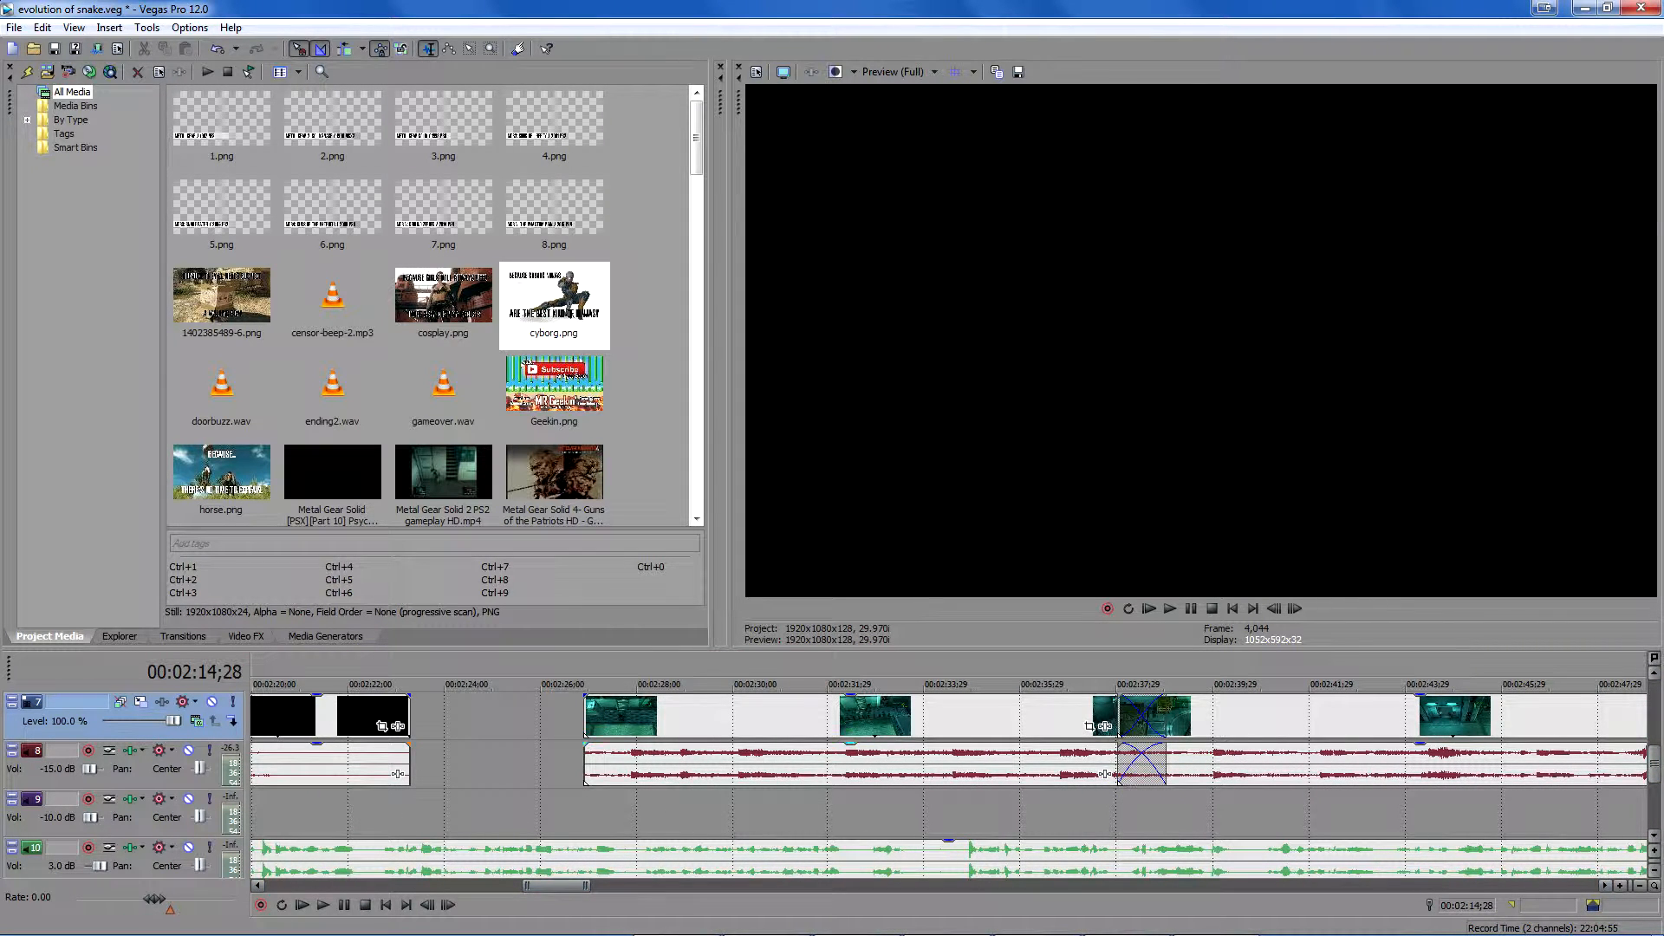
scroll(954, 785, "right", 8)
scroll(1054, 777, "right", 14)
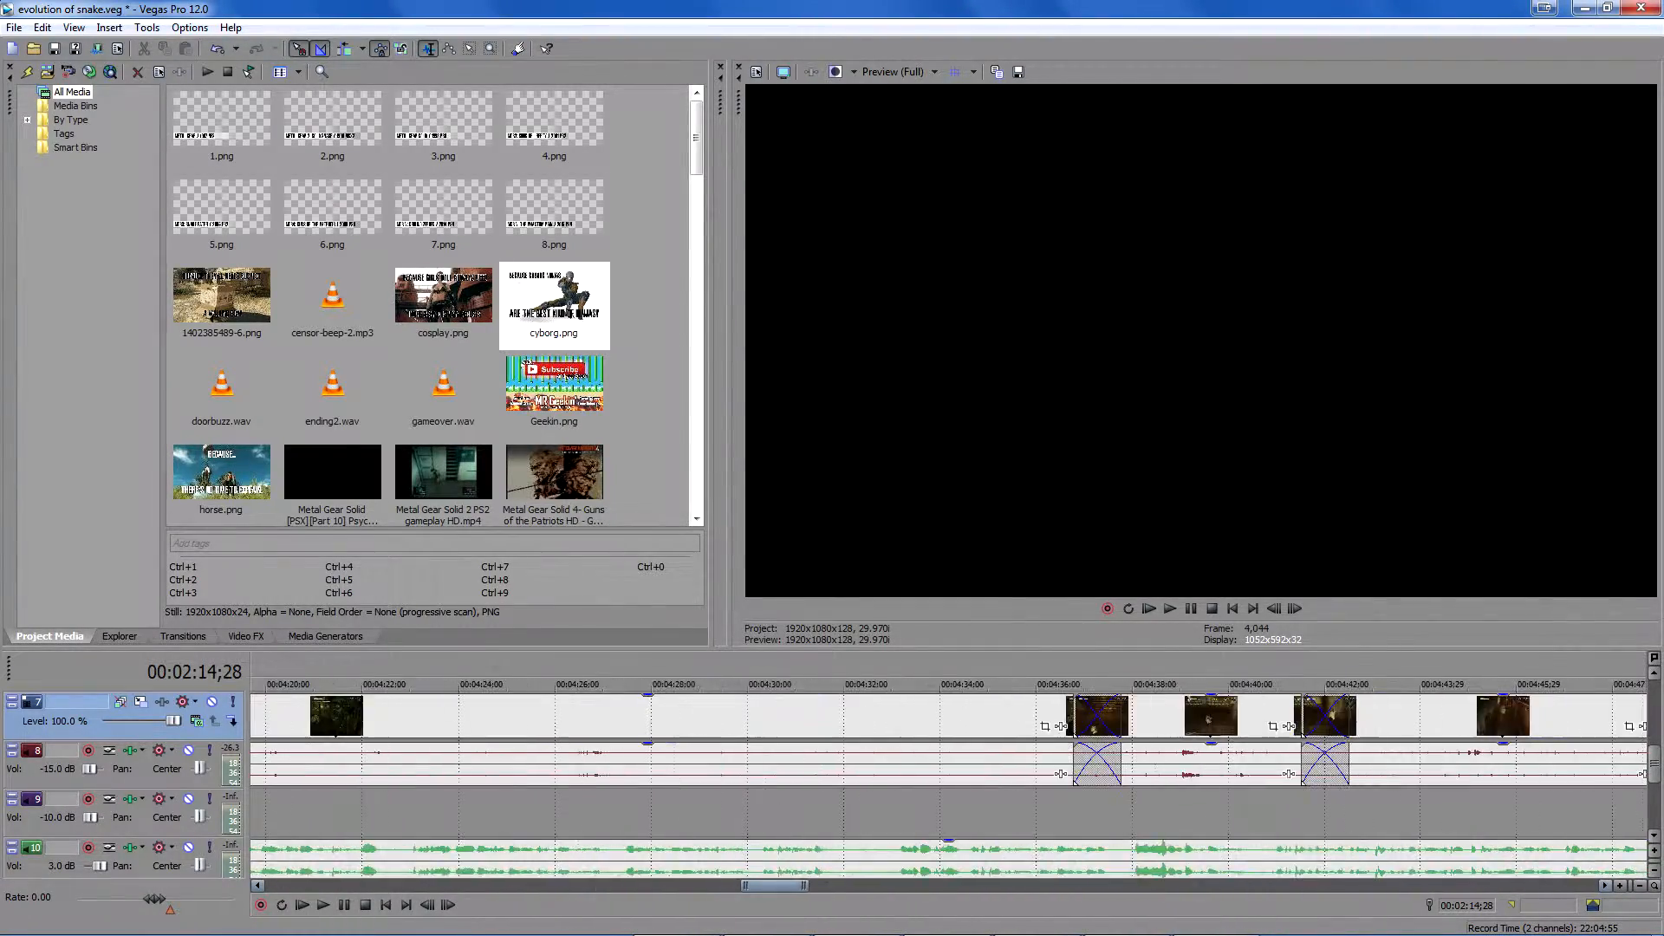
scroll(948, 785, "down", 6)
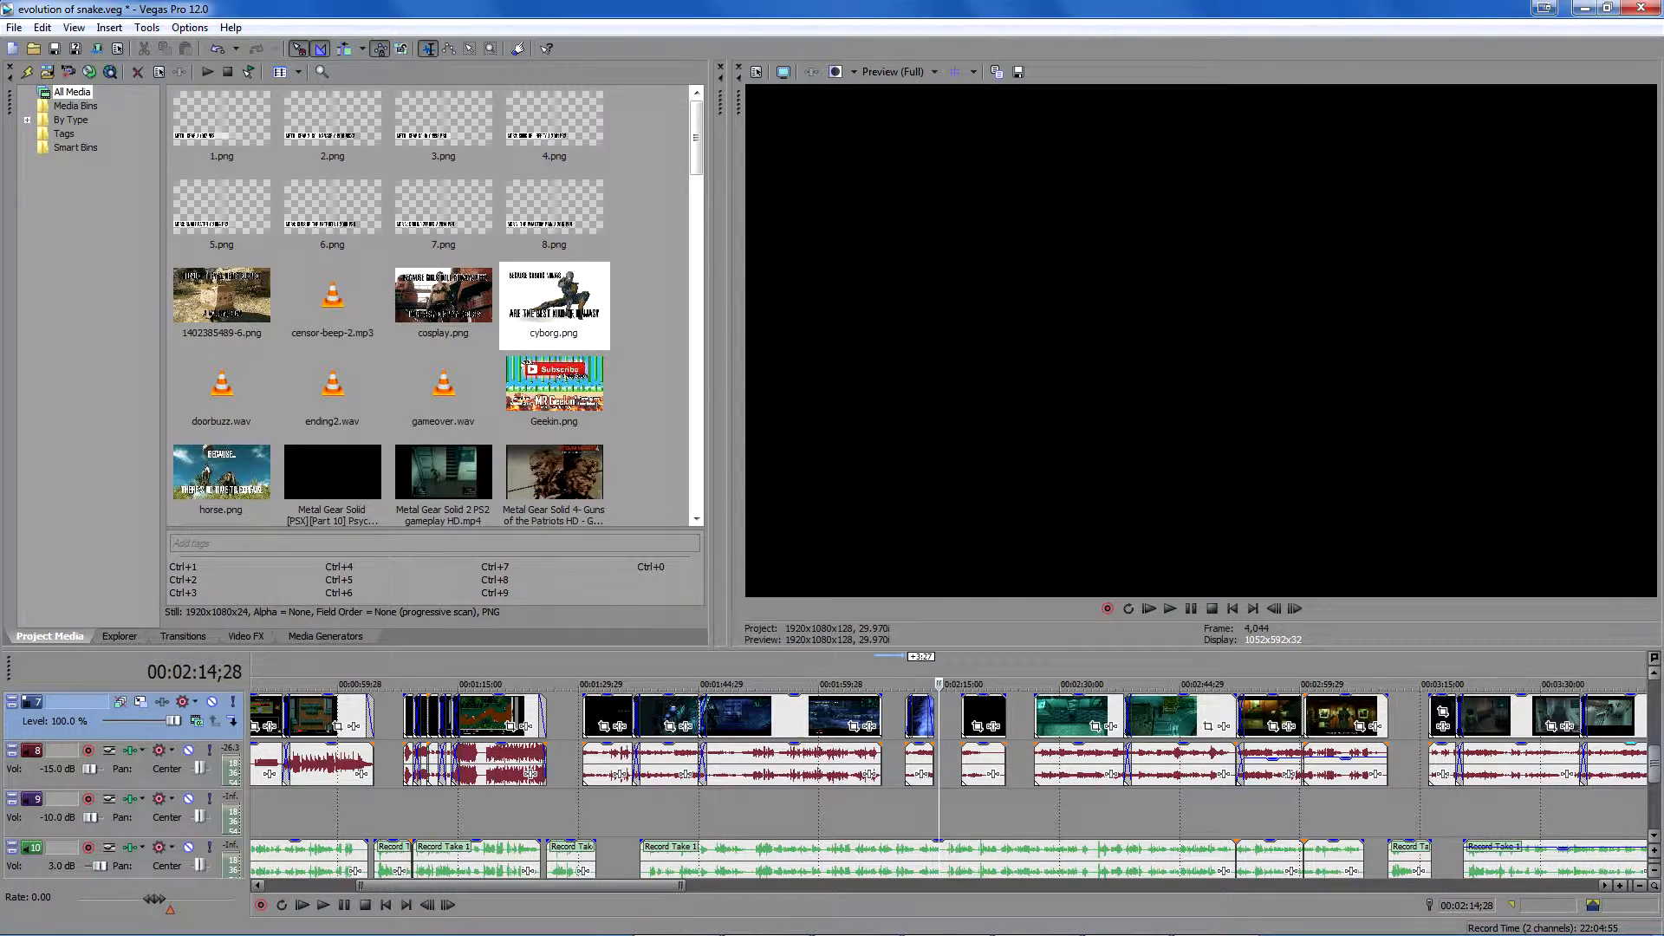
left_click(491, 811)
left_click(485, 811)
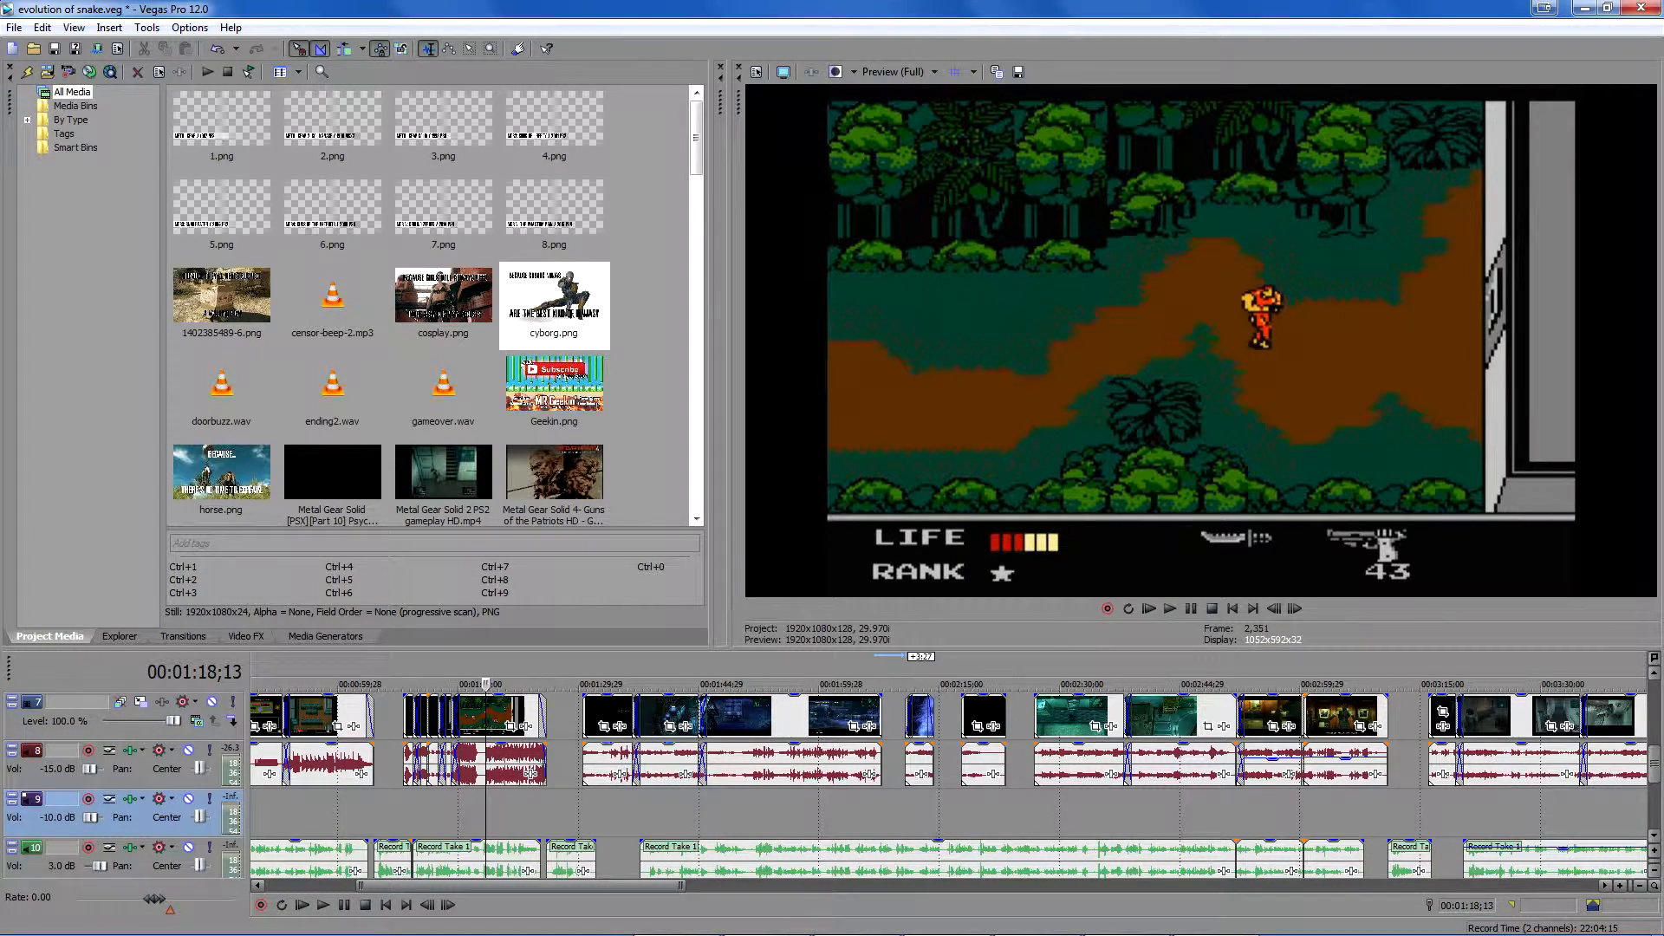
scroll(485, 812, "up", 6)
scroll(948, 784, "up", 2)
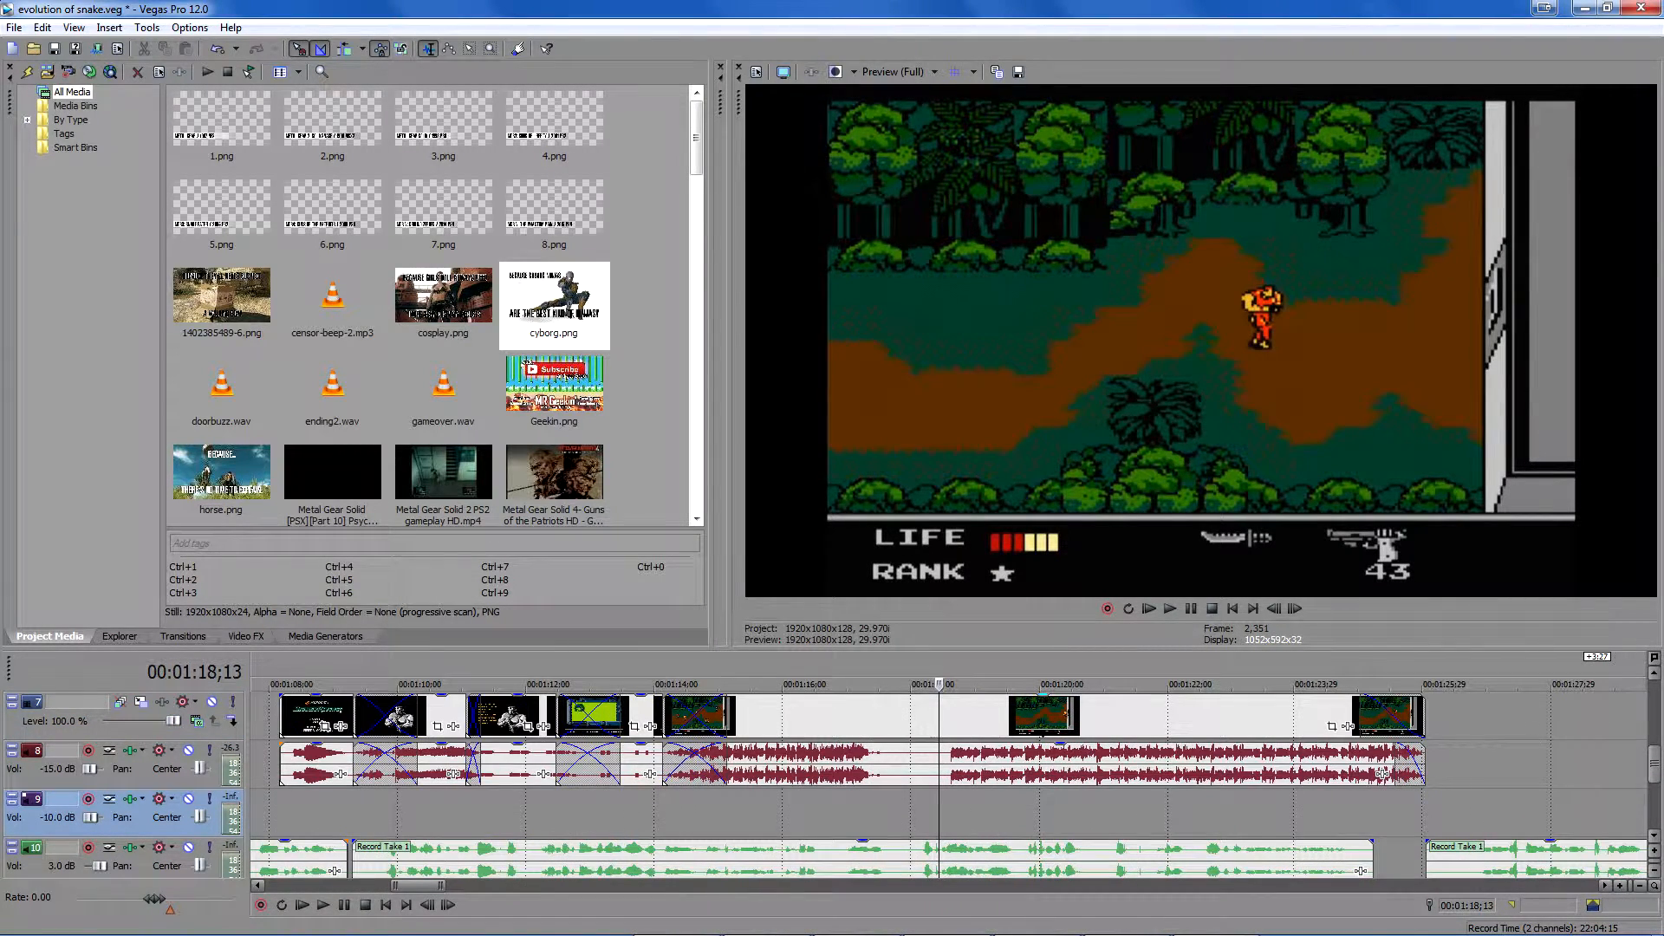
left_click(1170, 609)
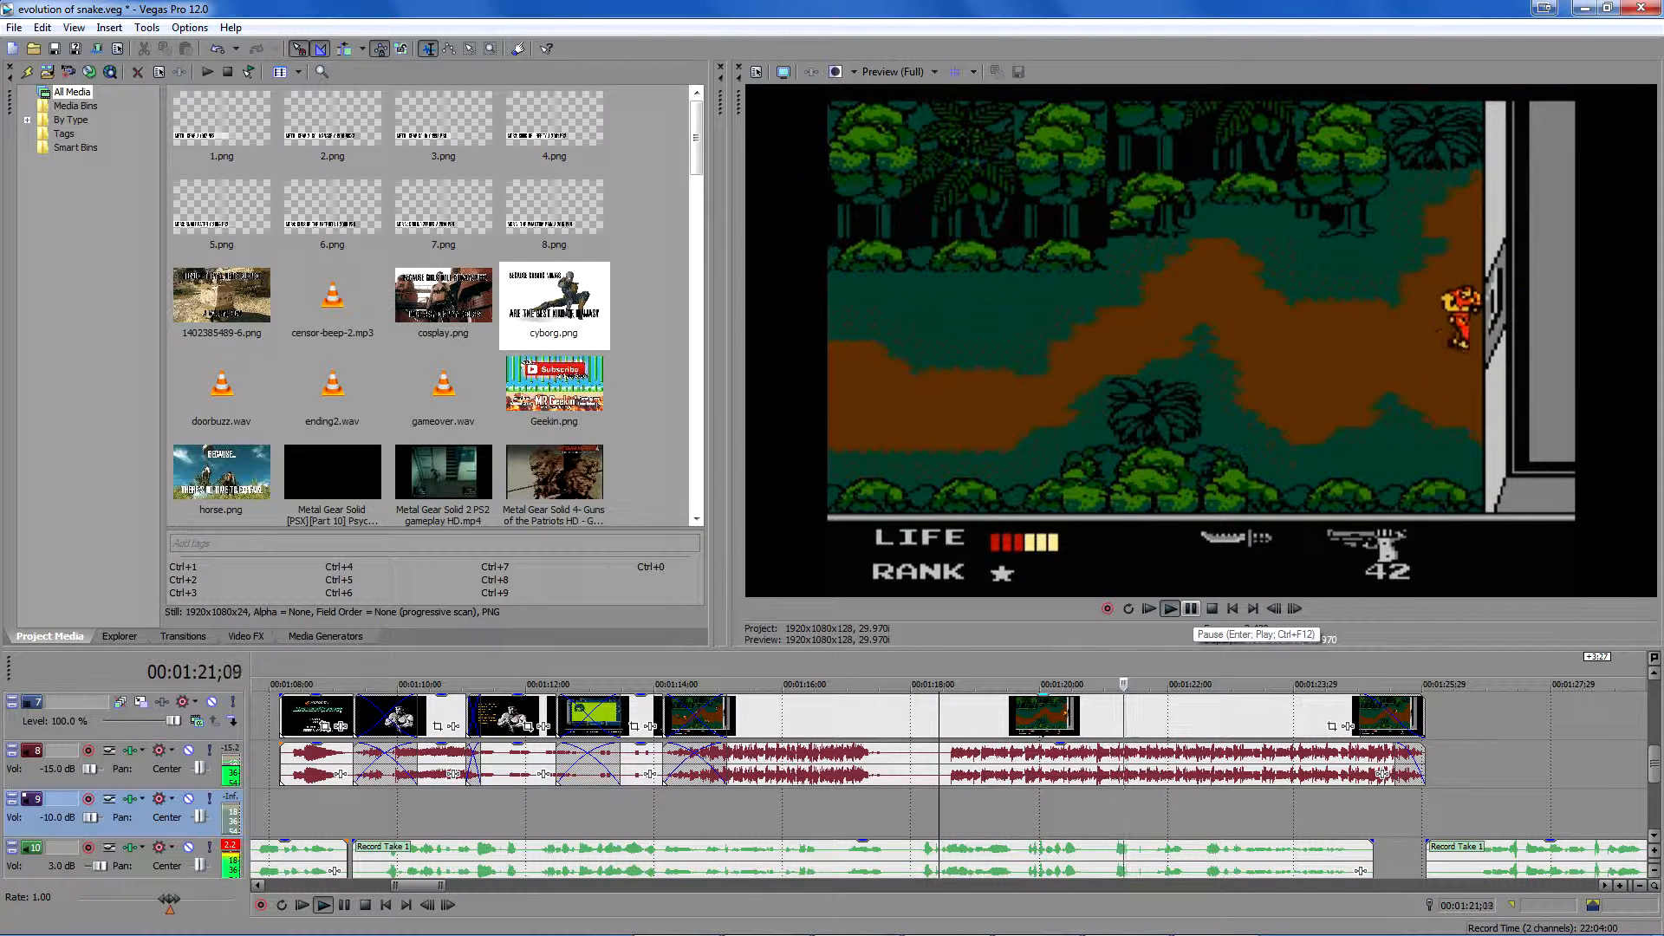
left_click(1192, 609)
Mute audio track 10 and split the events on all tracks at 00:01:18;16, where the jungle clip's louder audio begins.
left_click(958, 808)
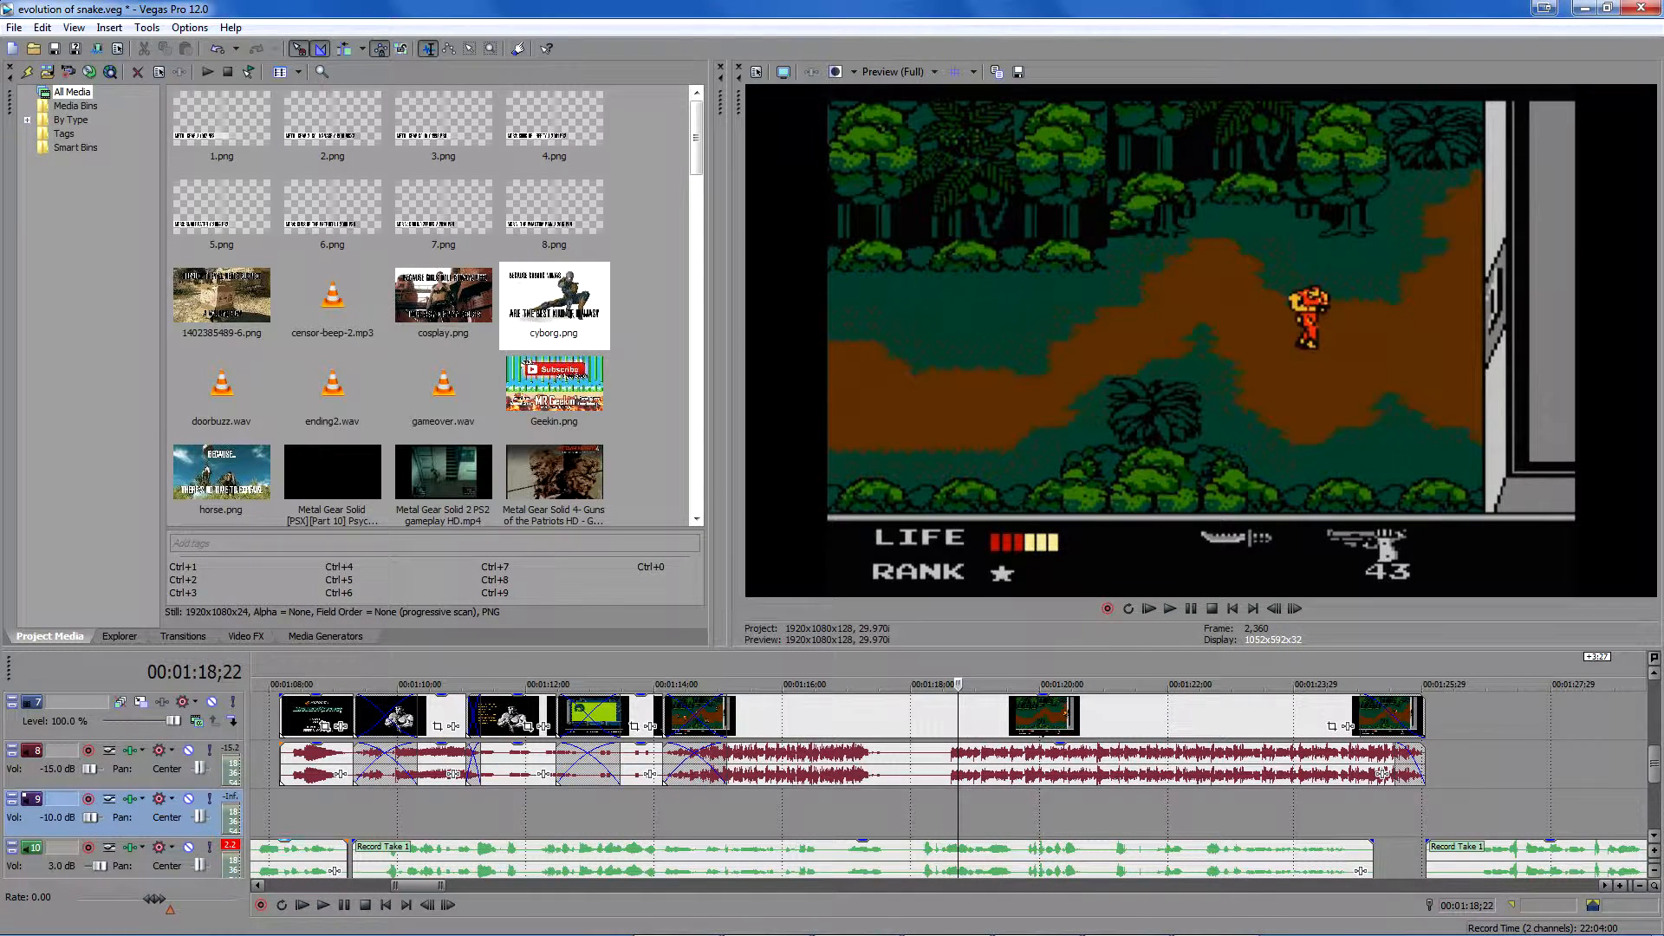
left_click(188, 847)
left_click(945, 808)
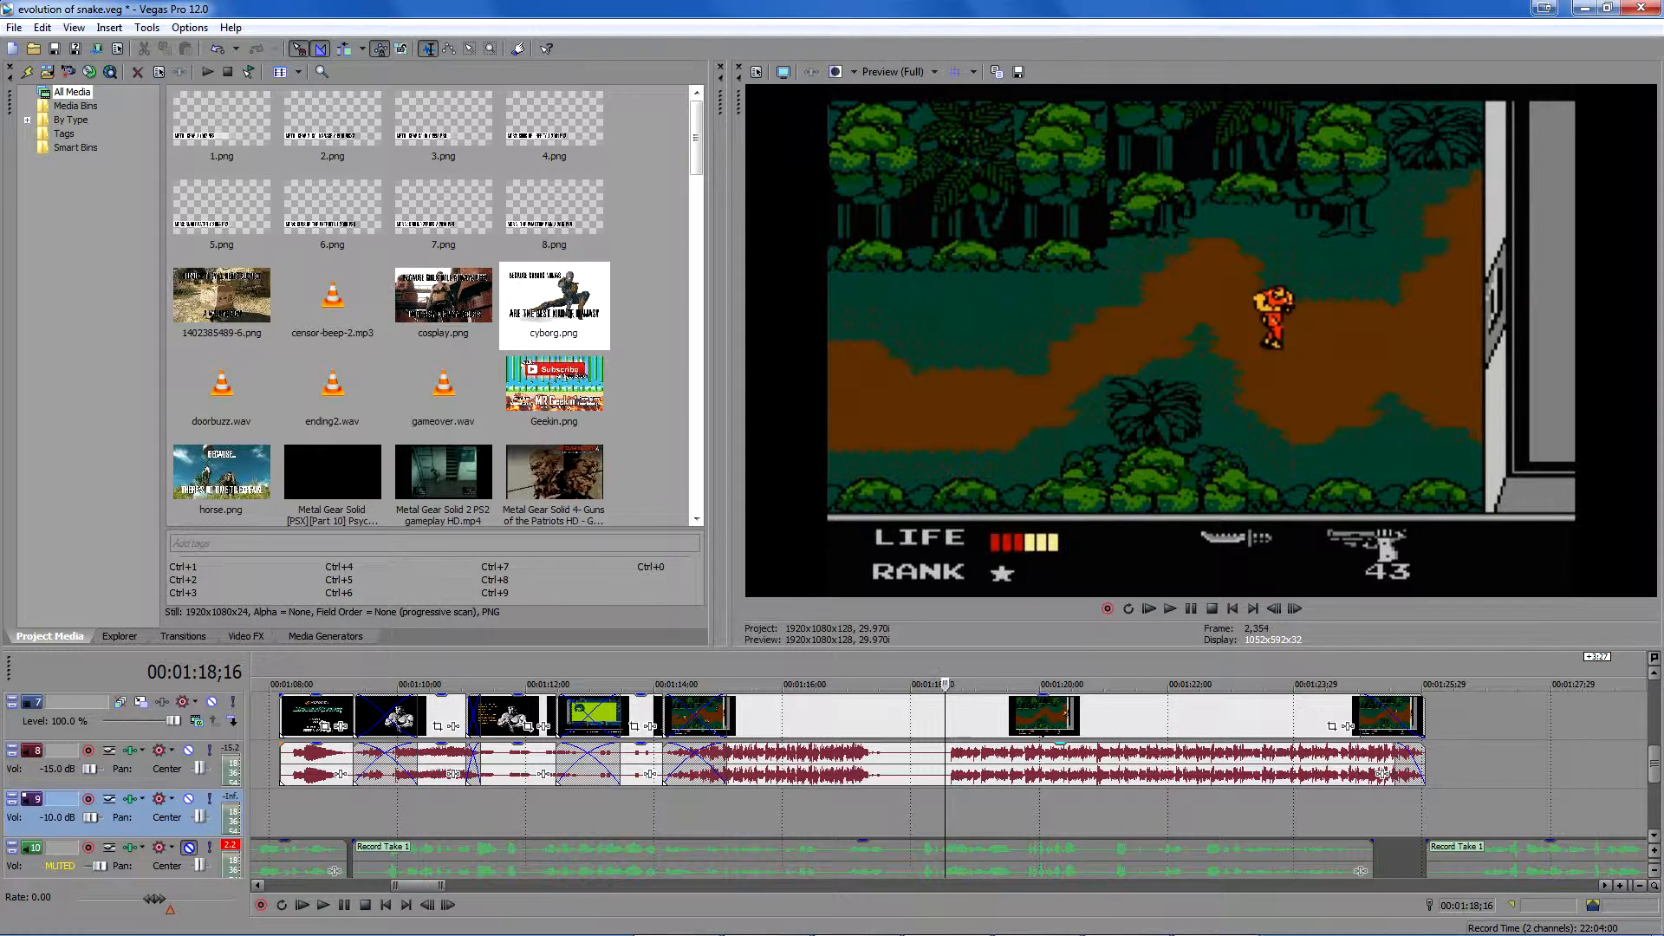
key("s")
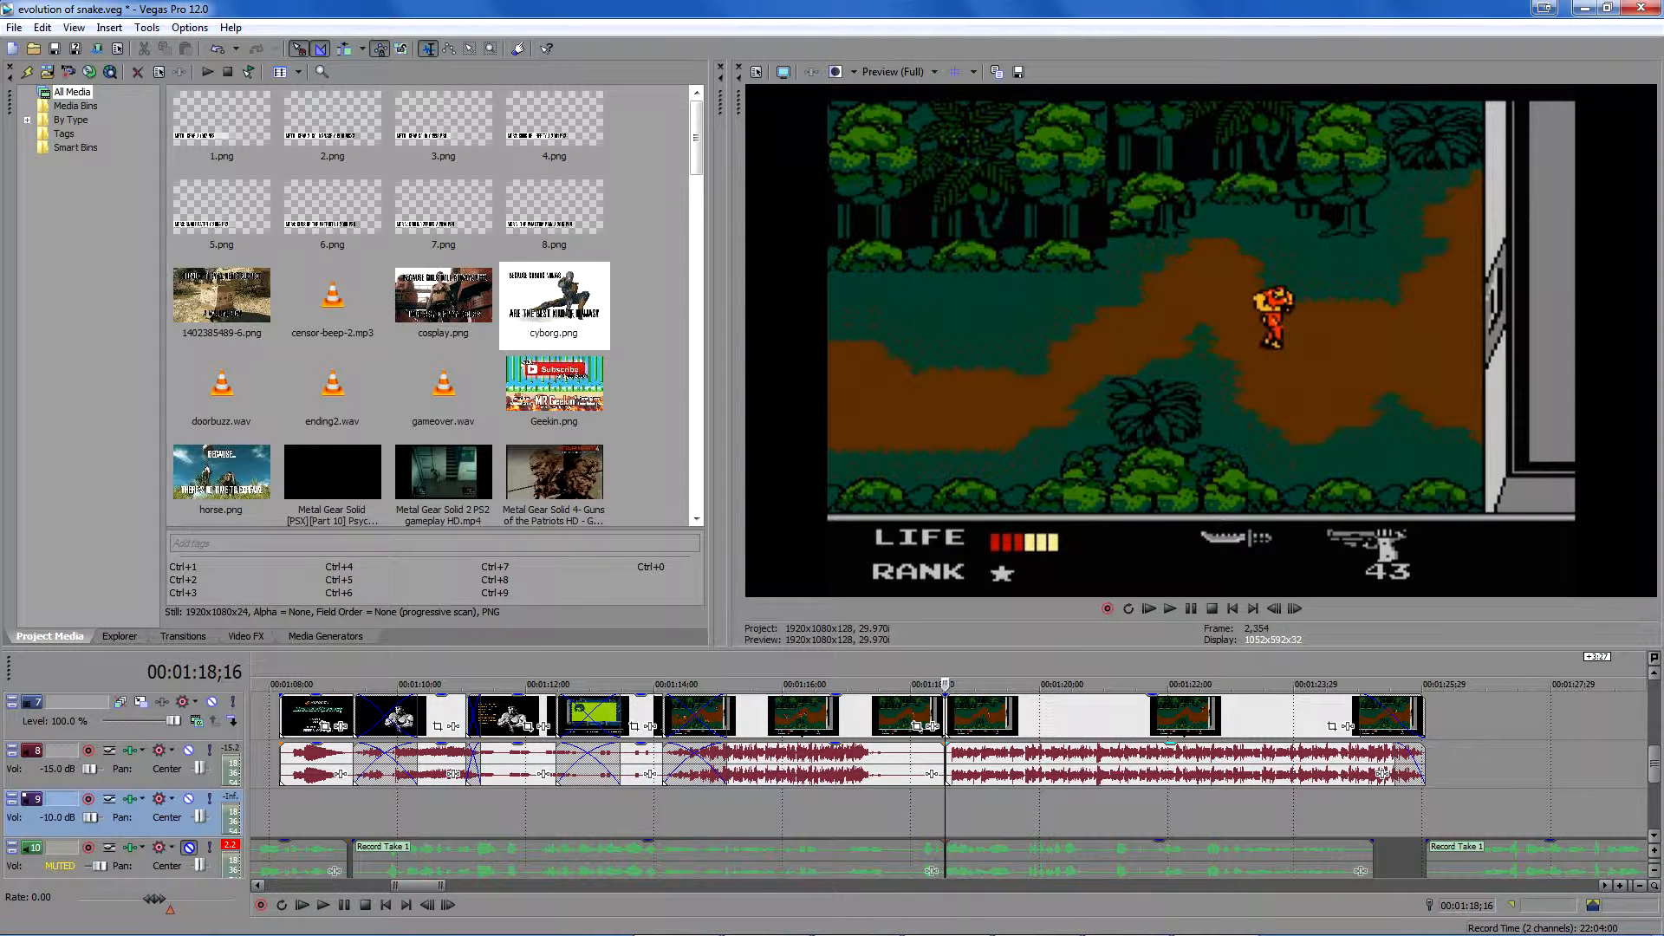
Add a fade-in to the start of the second jungle audio piece on track 8 and lengthen the fade-out at its end.
left_click_drag(947, 743, 1025, 744)
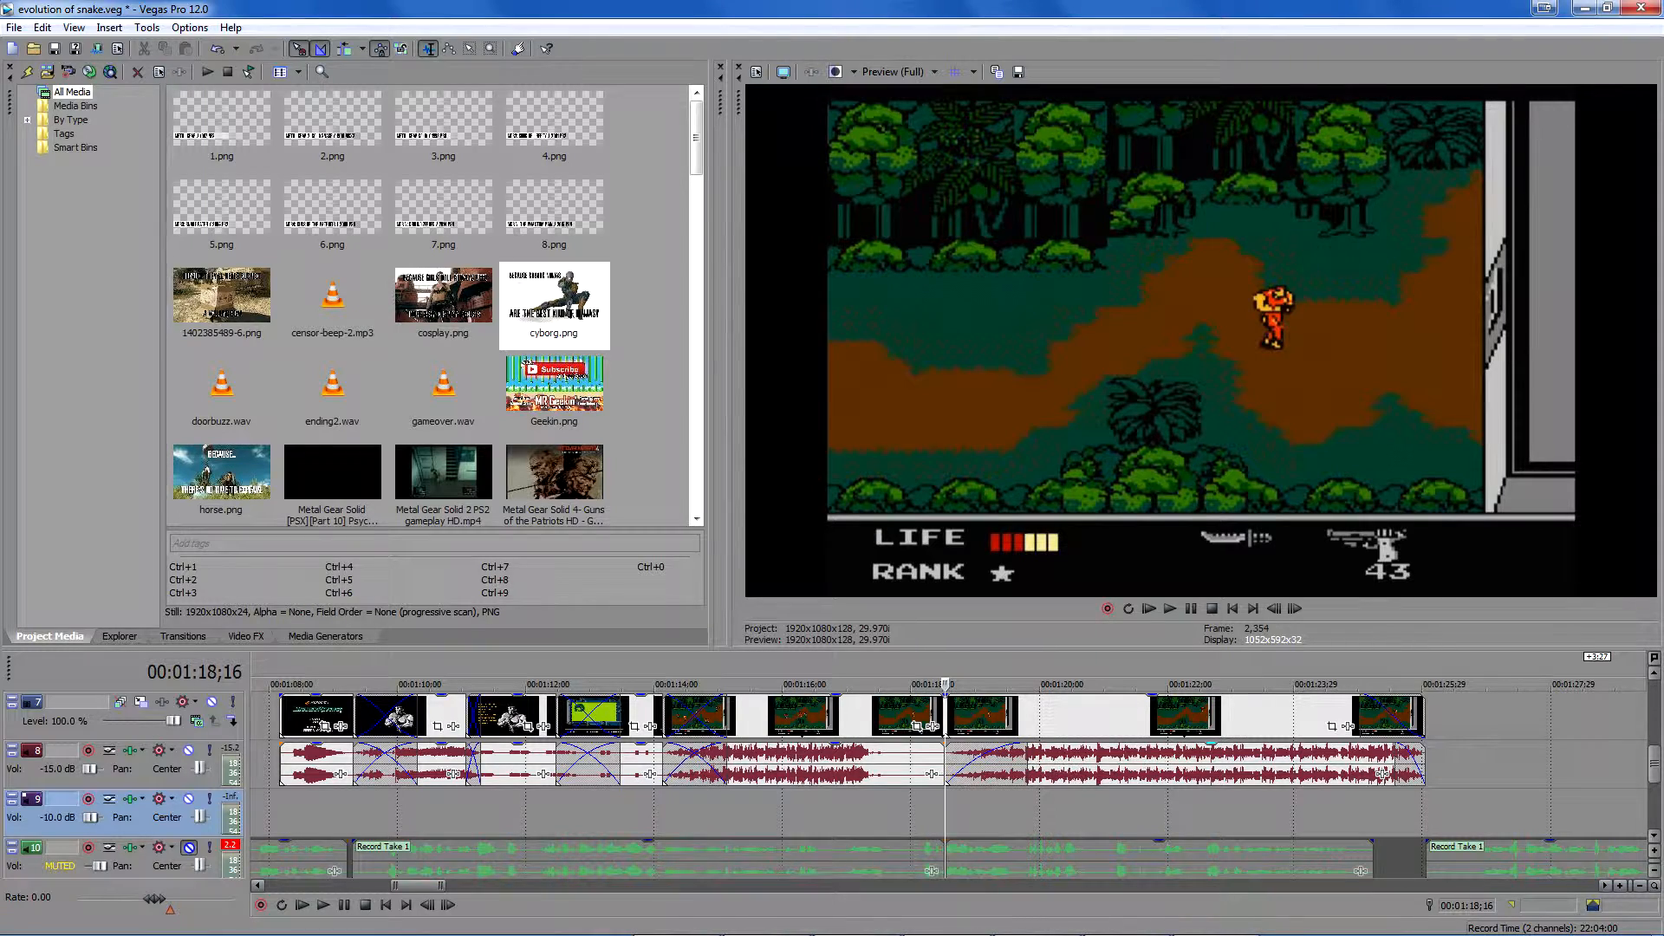
left_click_drag(1383, 773, 1301, 774)
Mute audio tracks 3, 4 and 5 and play back the jungle clip from 00:01:18;16 to hear its audio fades.
scroll(1300, 774, "up", 2)
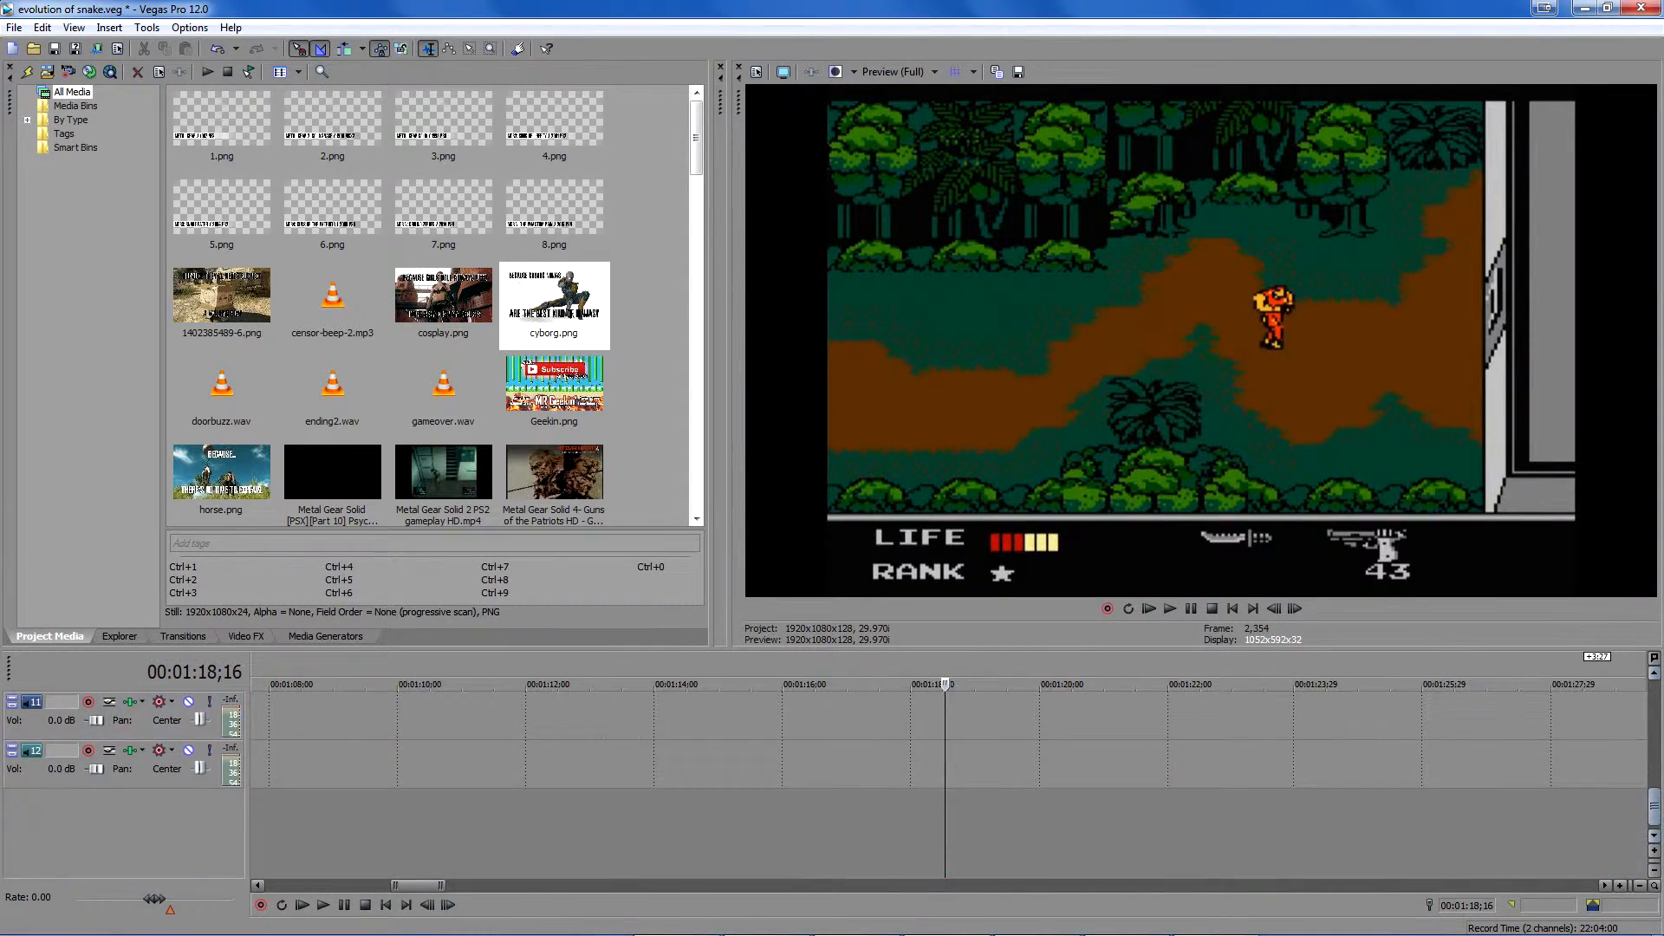
scroll(1301, 774, "up", 2)
scroll(931, 773, "up", 1)
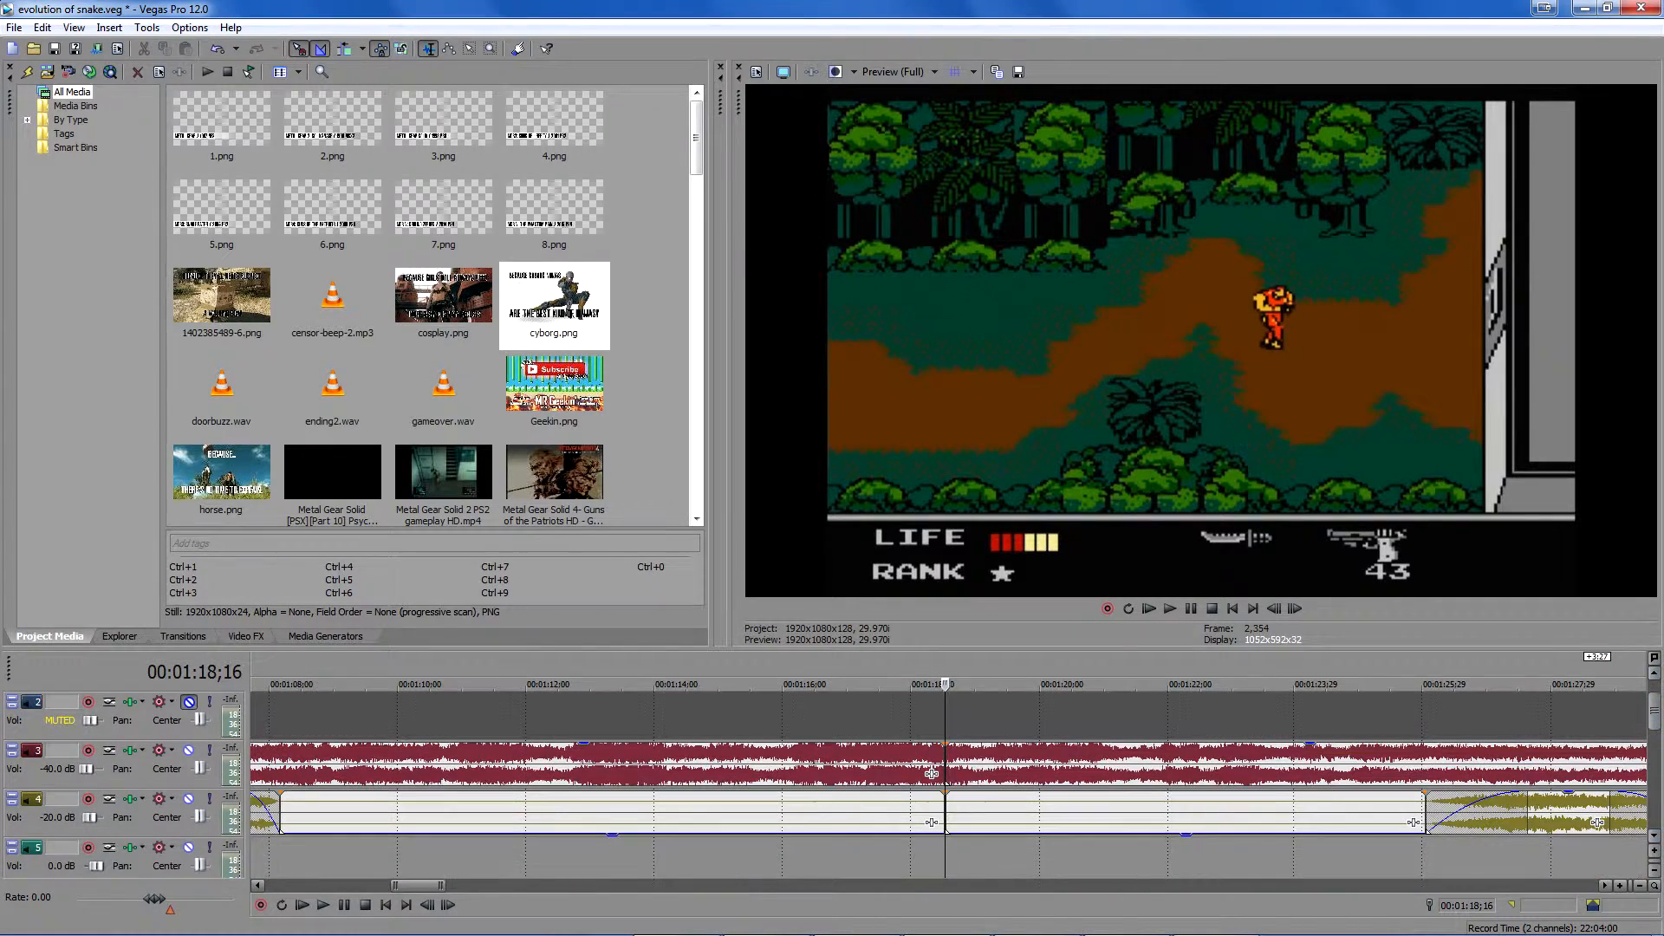
left_click(189, 750)
left_click(189, 798)
left_click(189, 847)
scroll(931, 774, "down", 5)
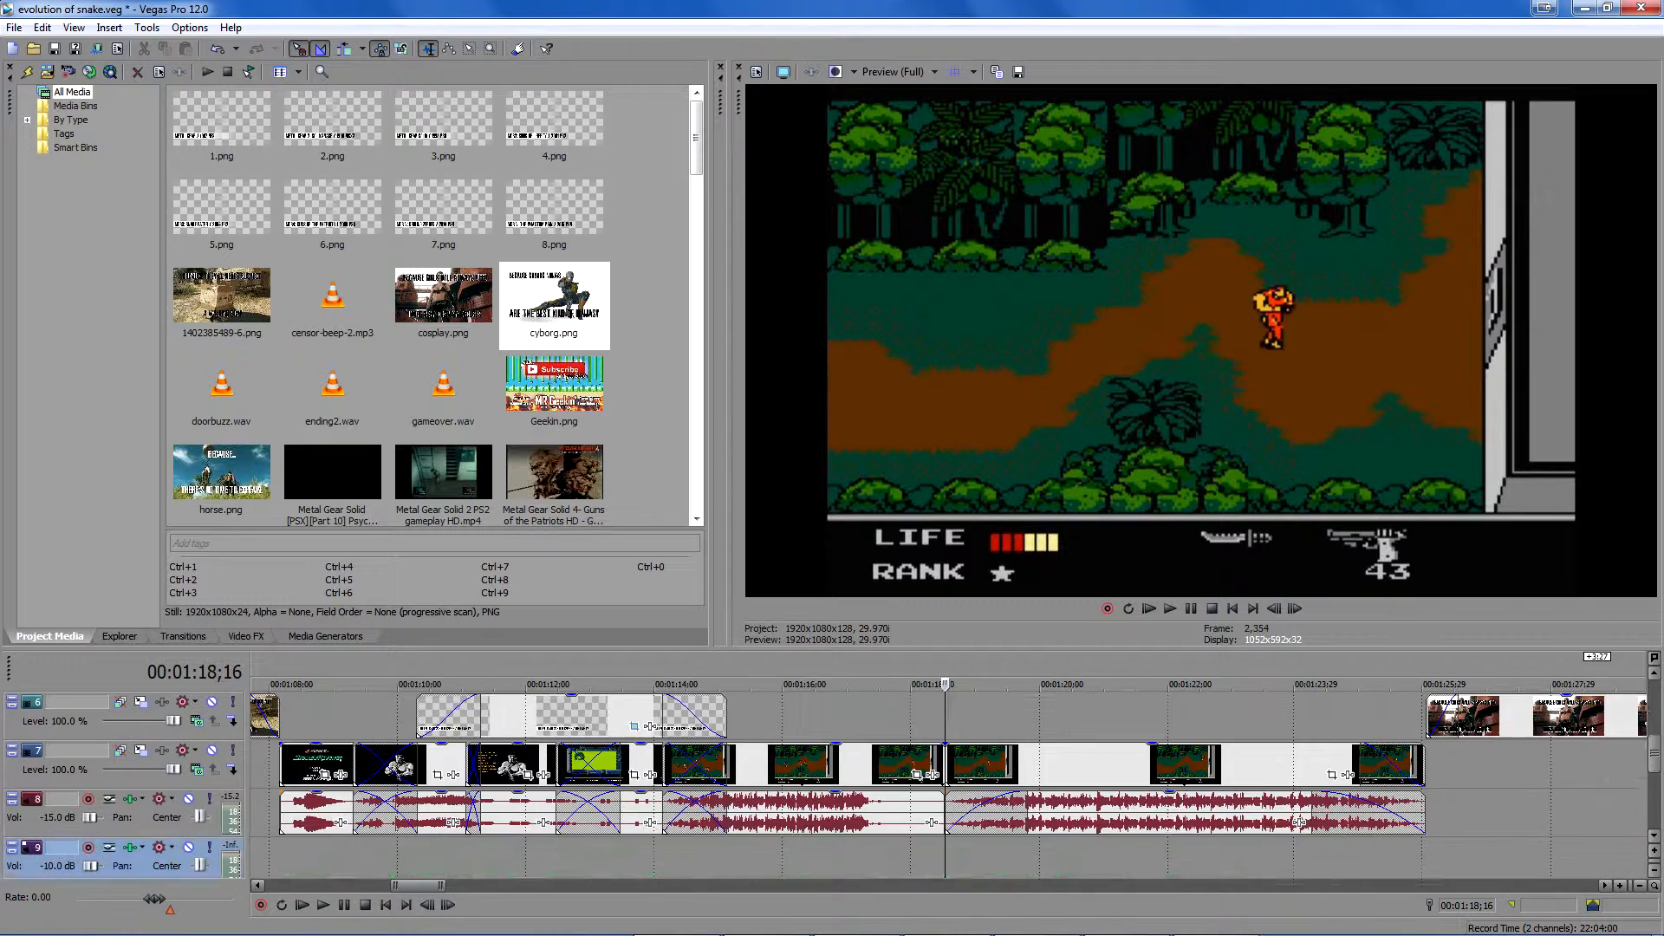
left_click(1169, 608)
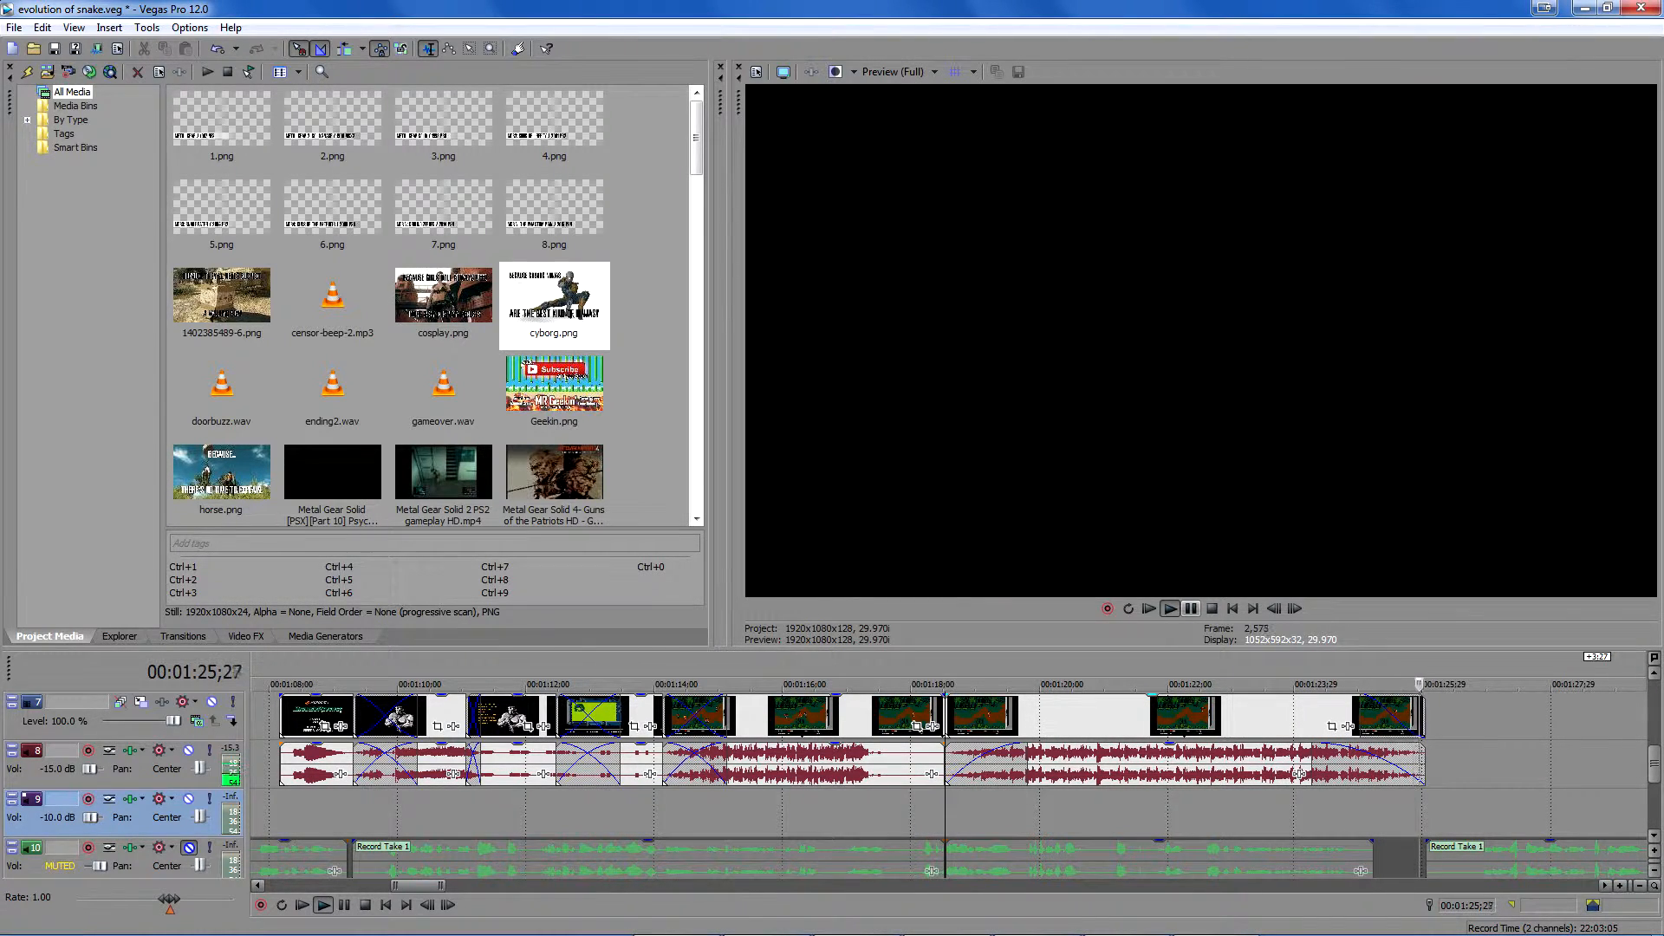
left_click(1191, 609)
Set the volume of audio track 8 to -5 dB and play back the jungle clip through its end.
double_click(56, 769)
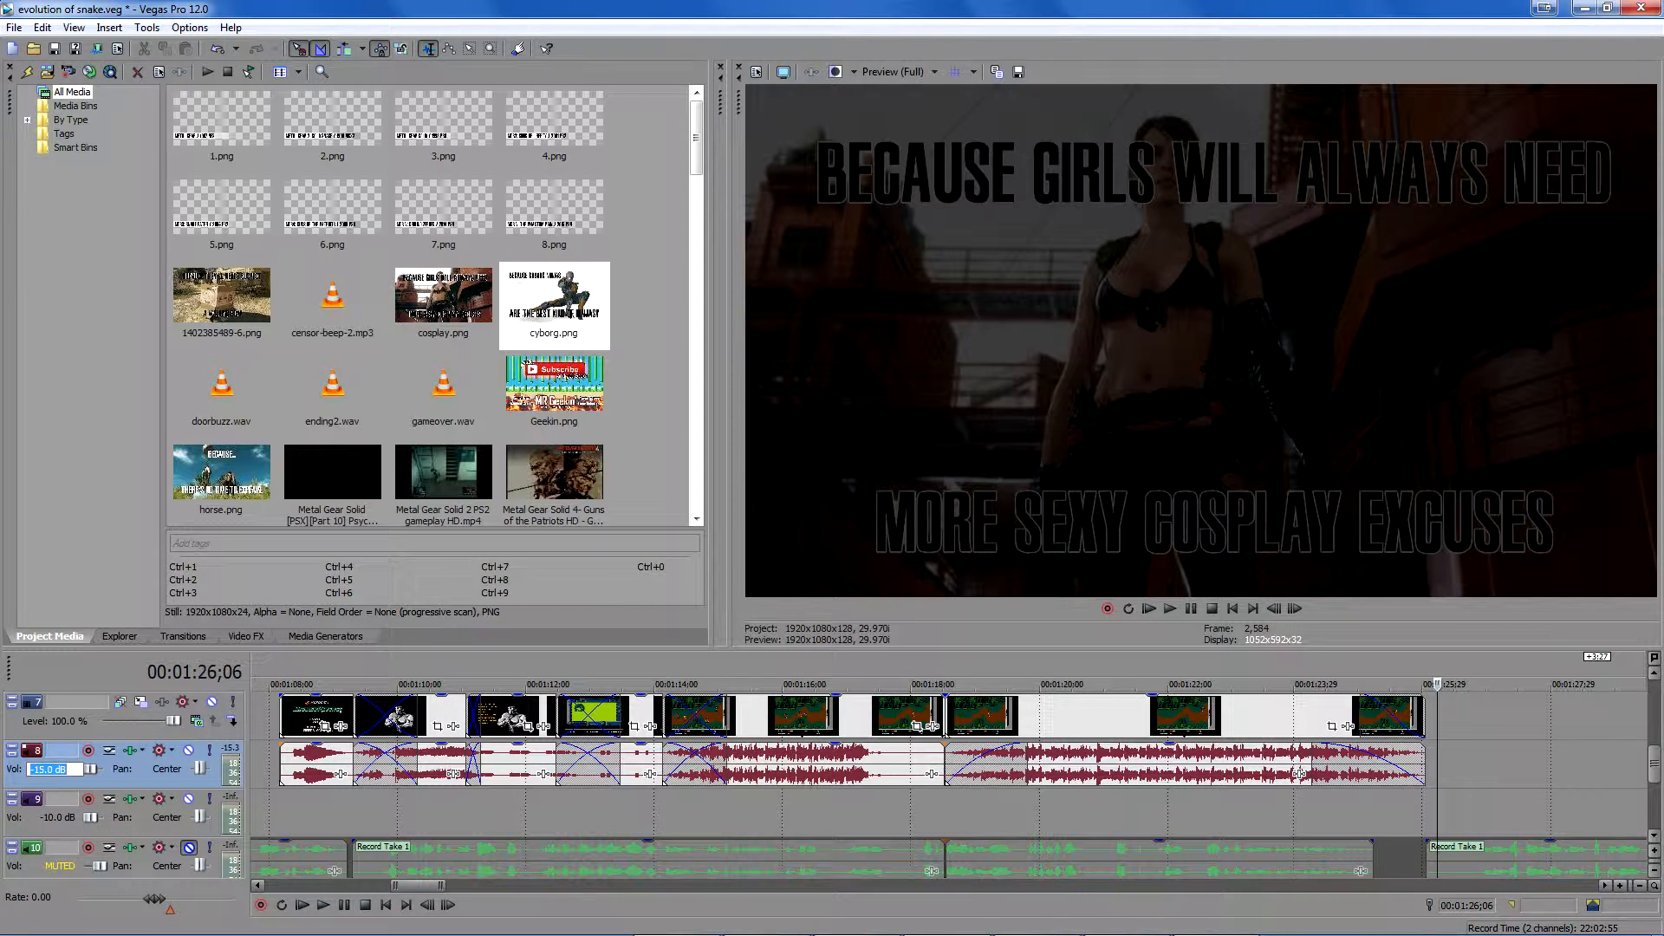
type("-5")
key("Return")
left_click(814, 813)
key("space")
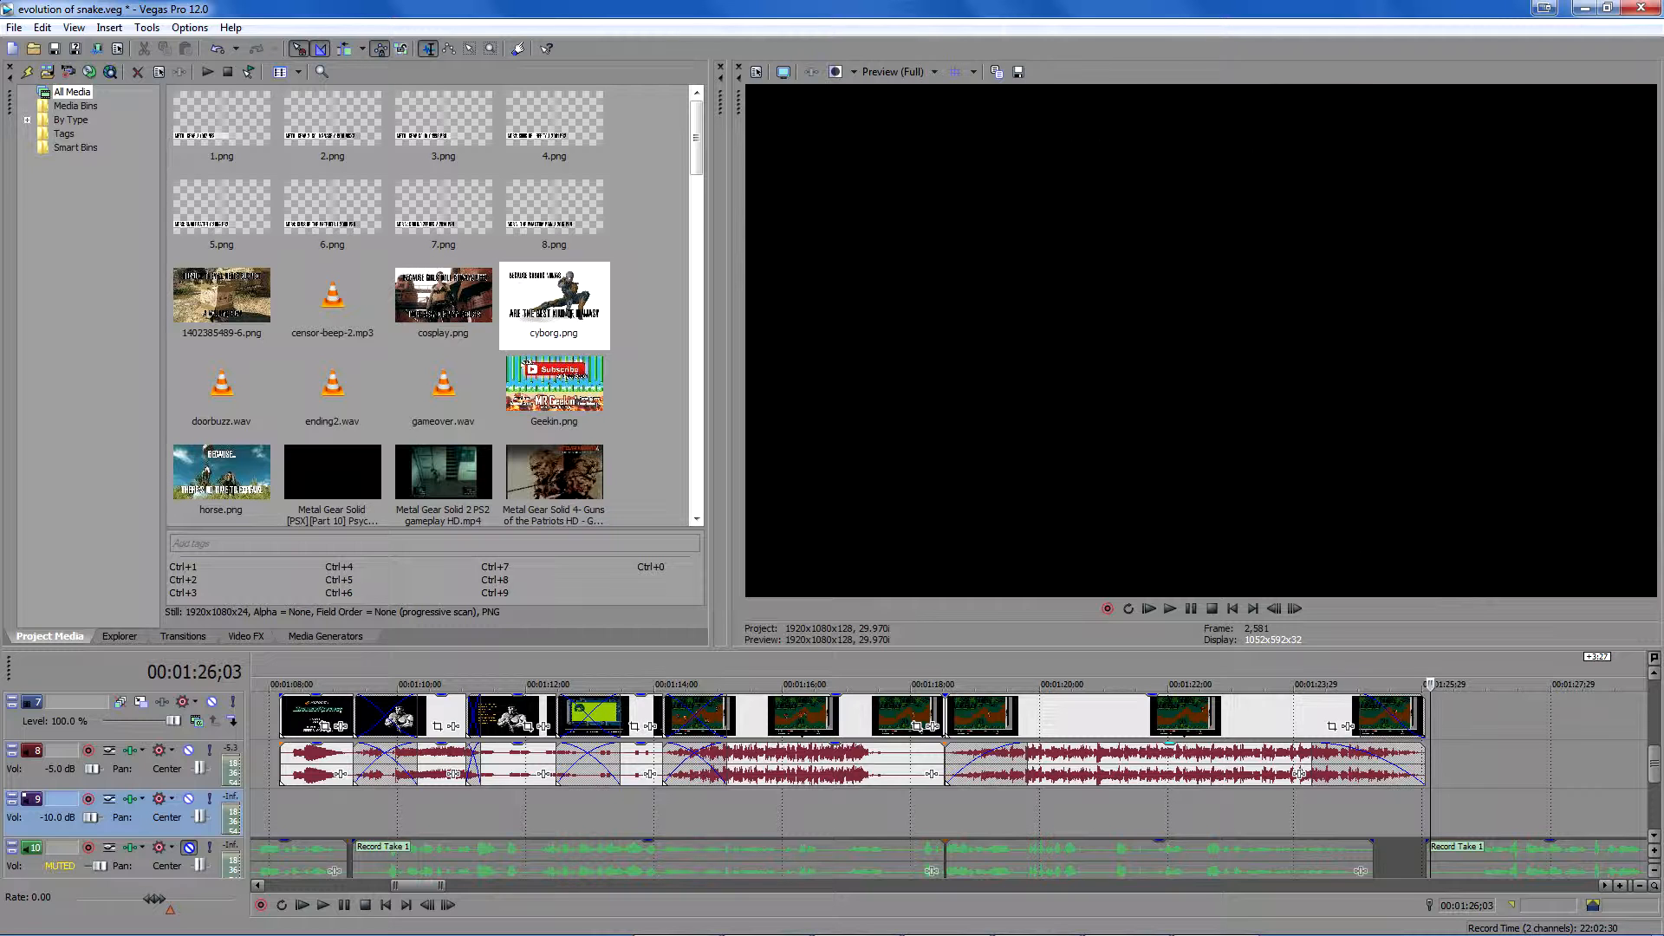
left_click(1450, 763)
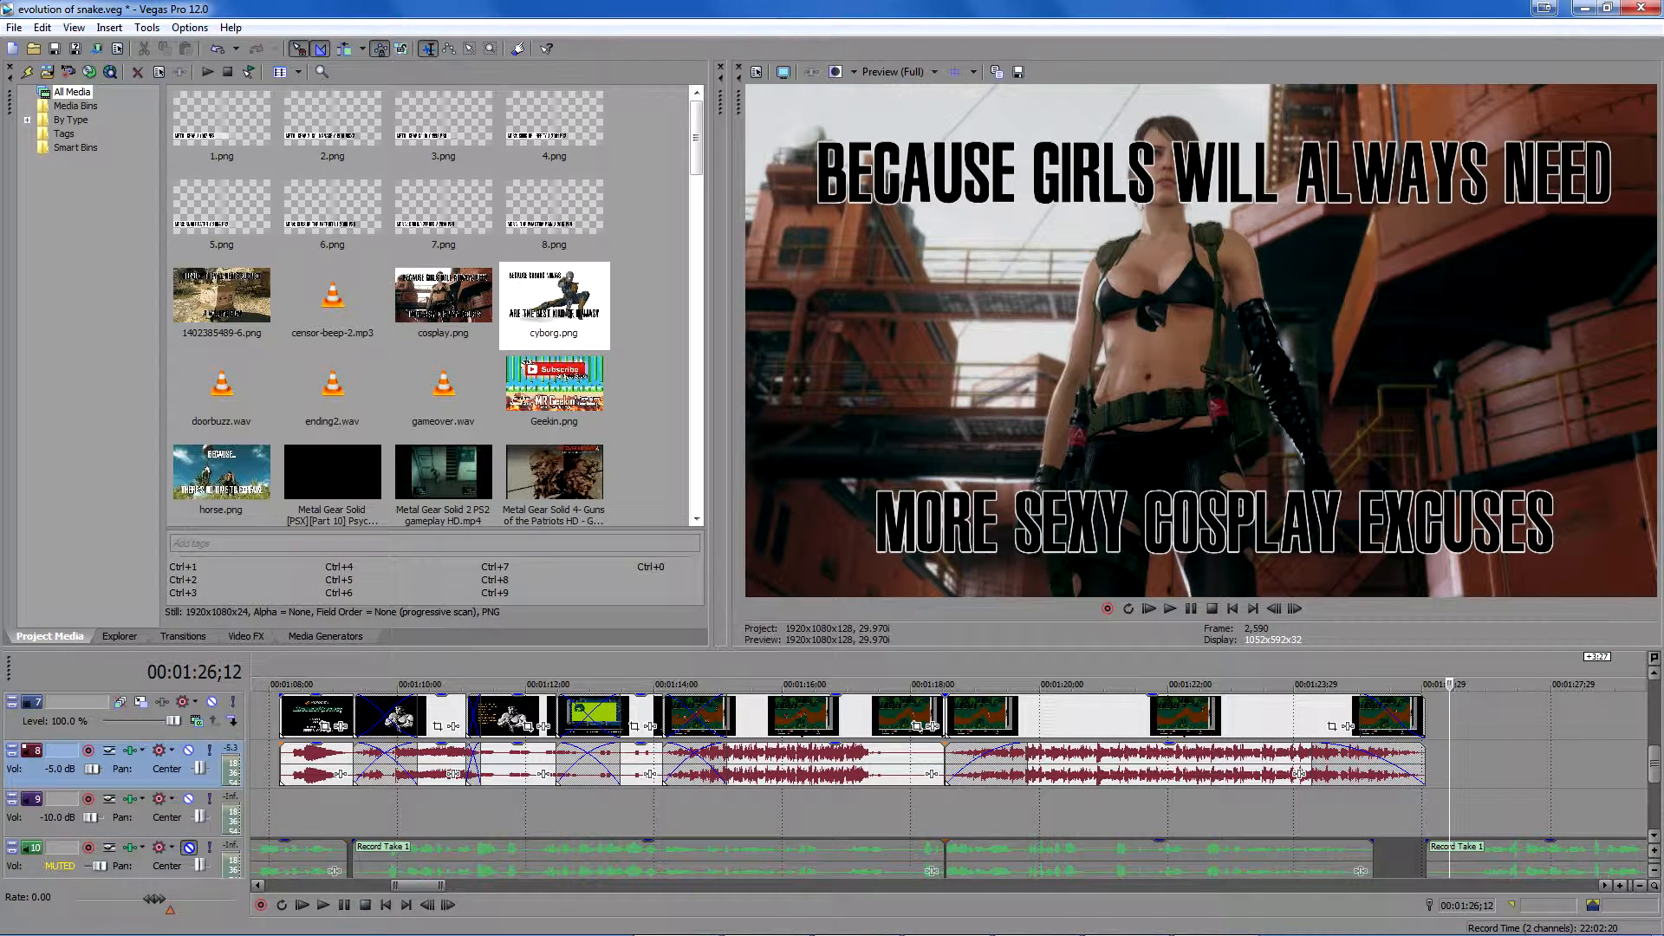